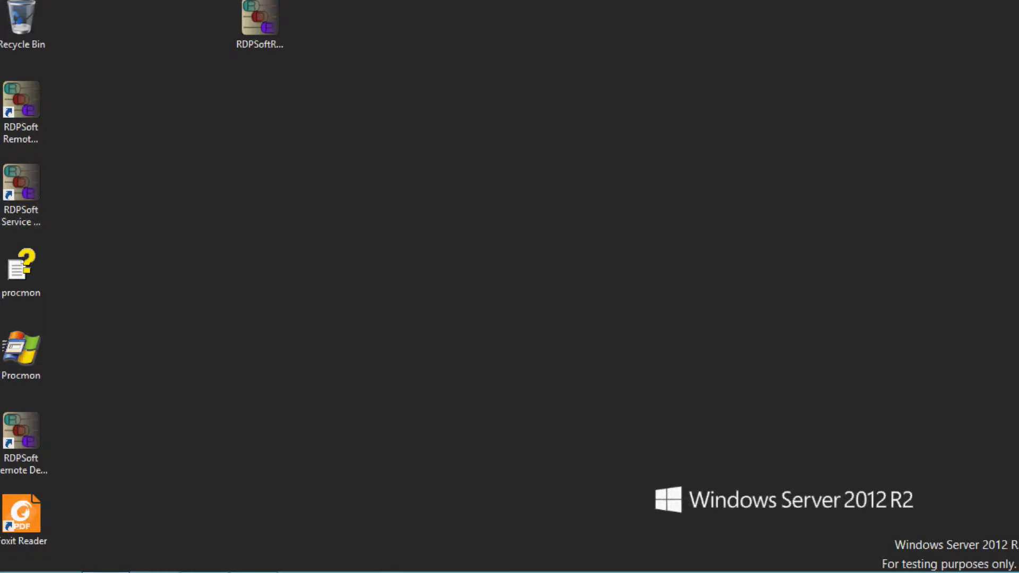
# Open the Remote Desktop Reporter Agent guide from the Start screen's Apps-by-name list
pyautogui.click(13, 571)
pyautogui.click(99, 562)
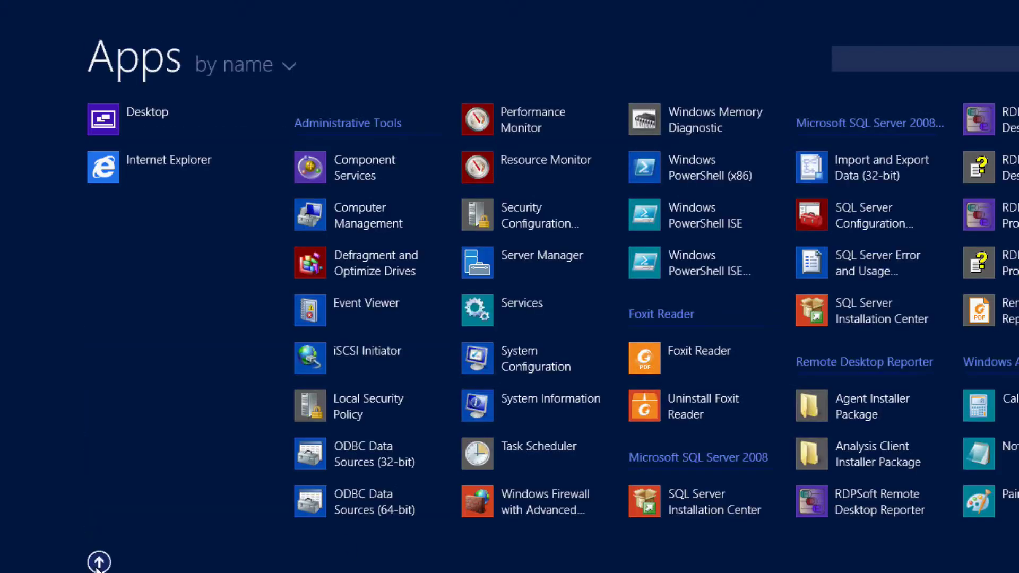
pyautogui.scroll(-3, 99, 565)
pyautogui.scroll(-1, 99, 566)
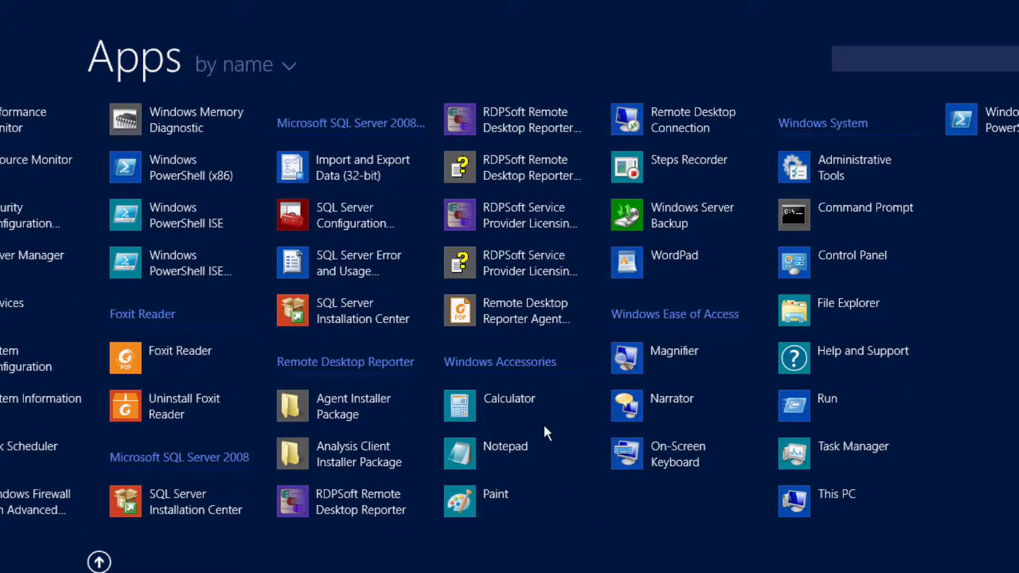
pyautogui.click(519, 308)
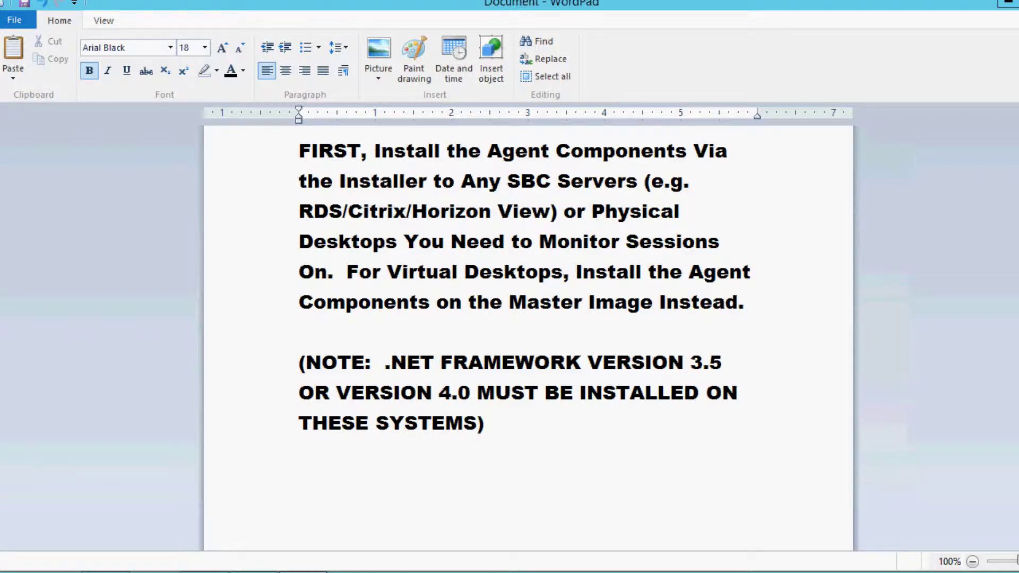
# Scroll the WordPad notes to the second step on Group Policy, then return to Start
pyautogui.scroll(-10, 528, 340)
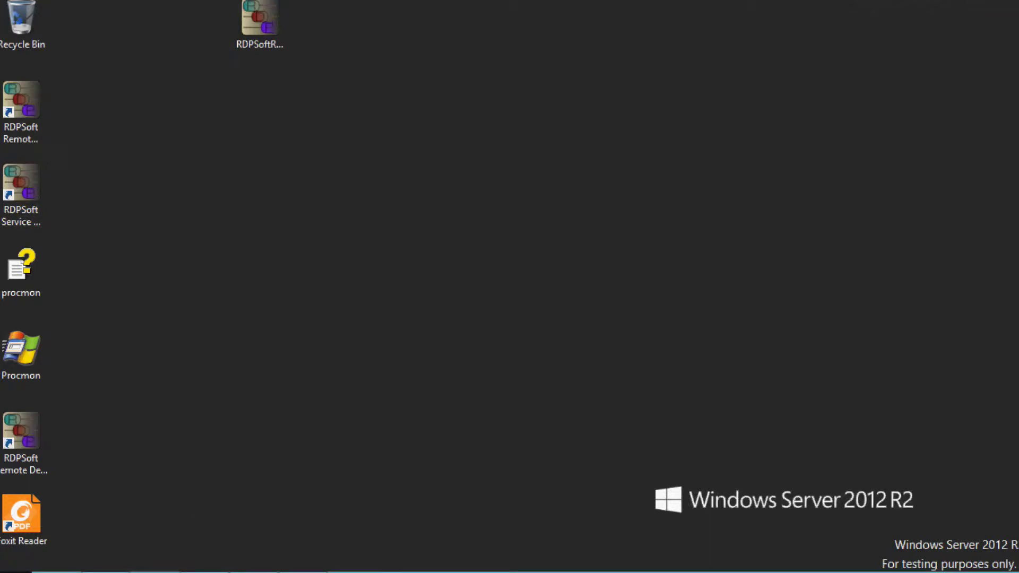
pyautogui.press('super')
# Open the Agent Installer Package folder under Remote Desktop Reporter in the Apps list
pyautogui.click(98, 559)
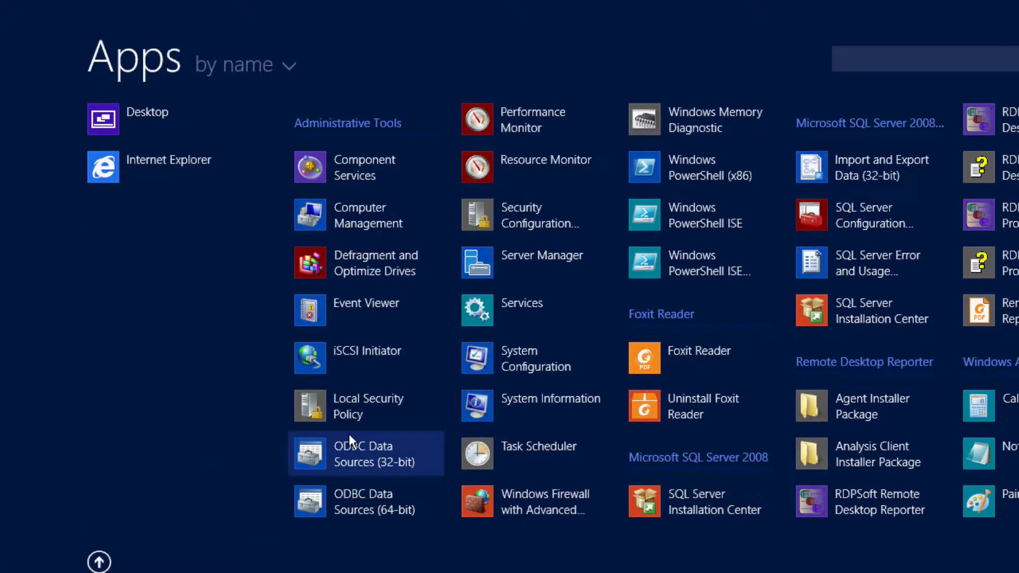
pyautogui.scroll(-5, 509, 308)
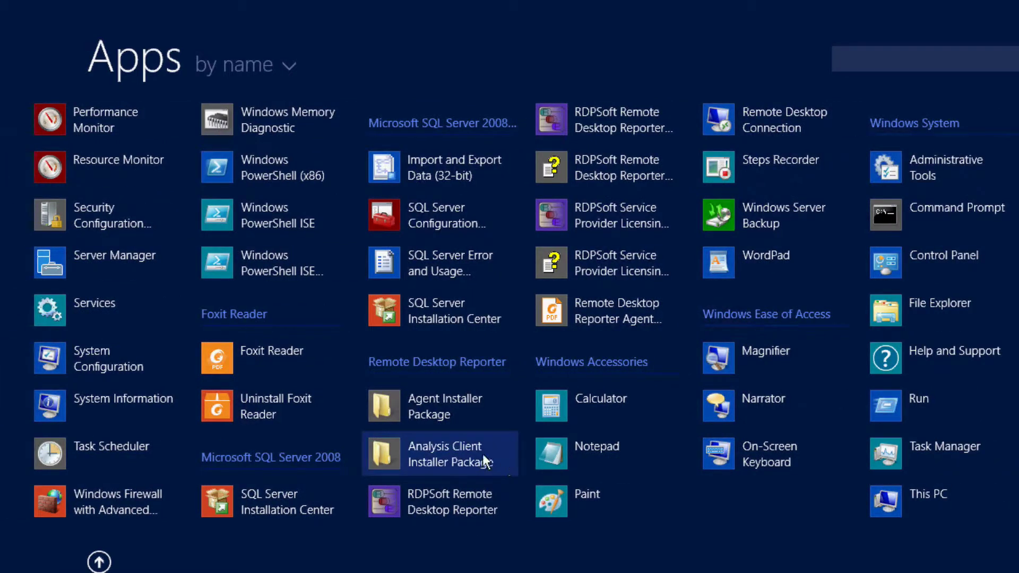
pyautogui.click(420, 413)
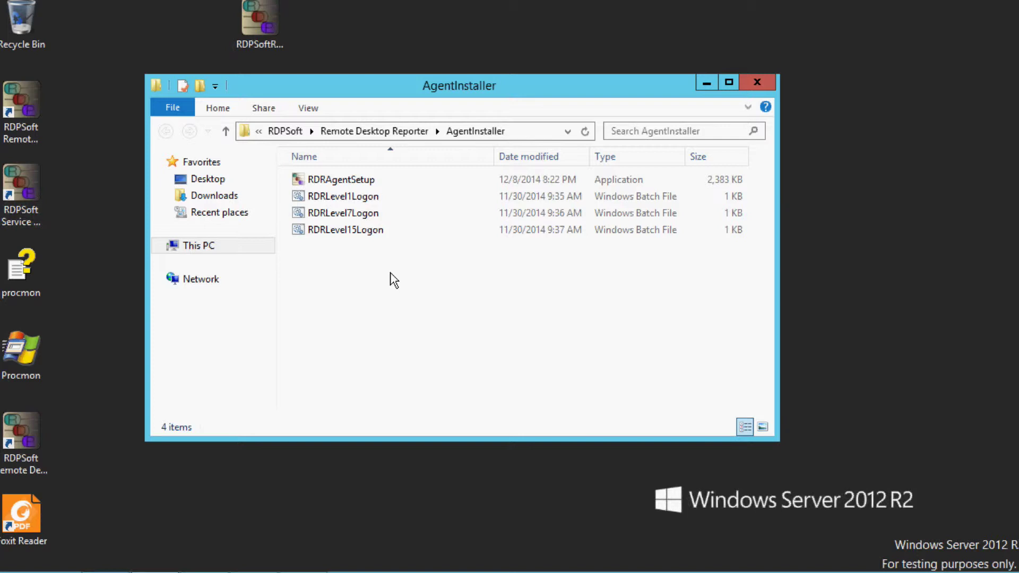
# Run RDRAgentSetup with the default folder C:\Program Files\RDPSoft\Remote Desktop Reporter Agent\ and finish
pyautogui.doubleClick(340, 181)
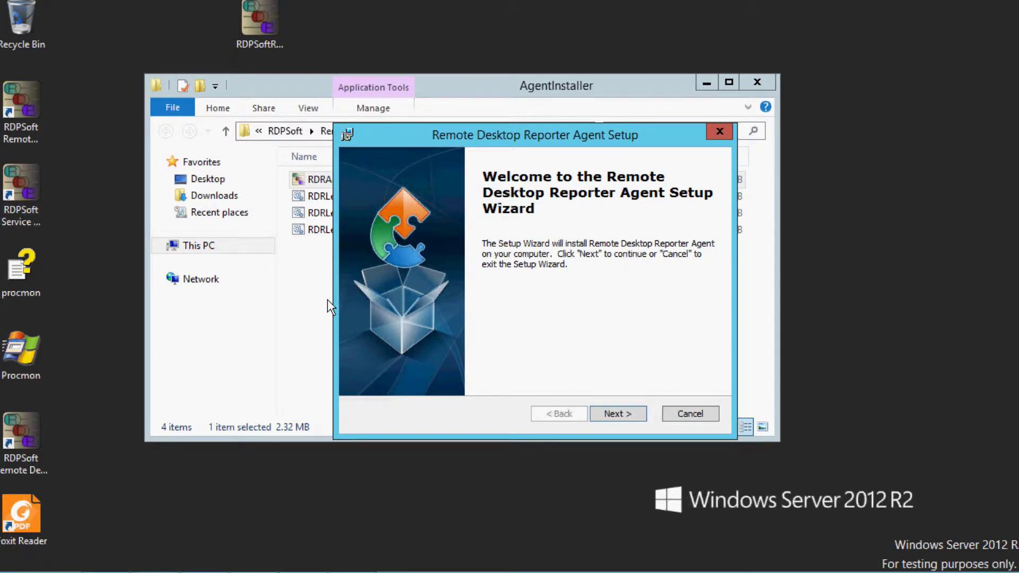
pyautogui.click(605, 412)
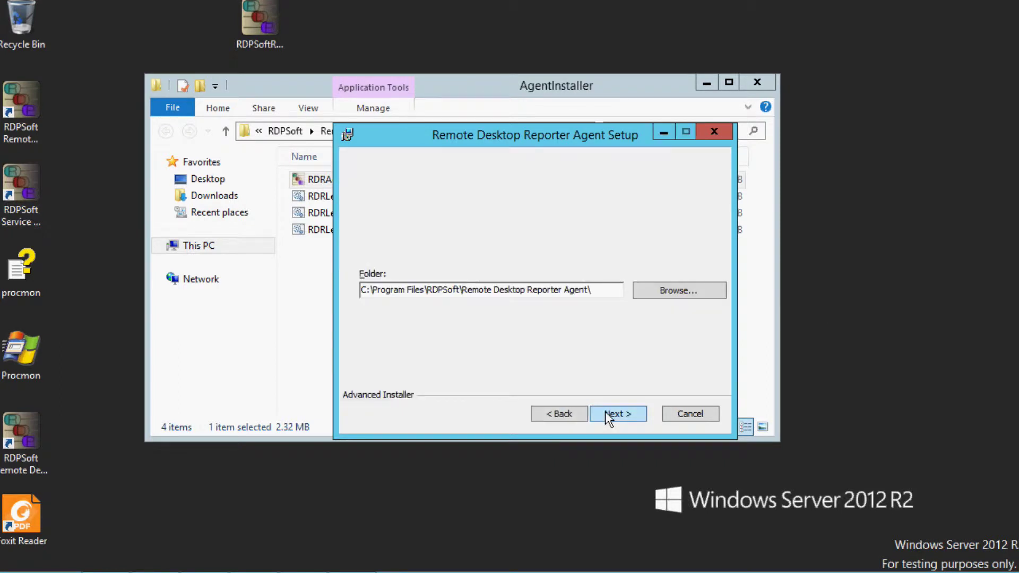
pyautogui.click(605, 412)
pyautogui.click(605, 412)
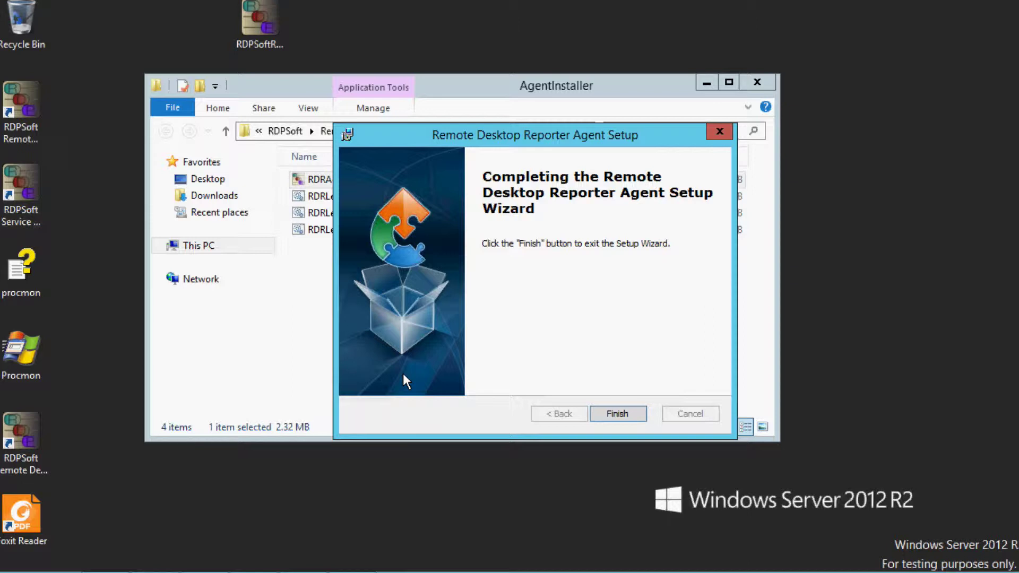
pyautogui.click(617, 413)
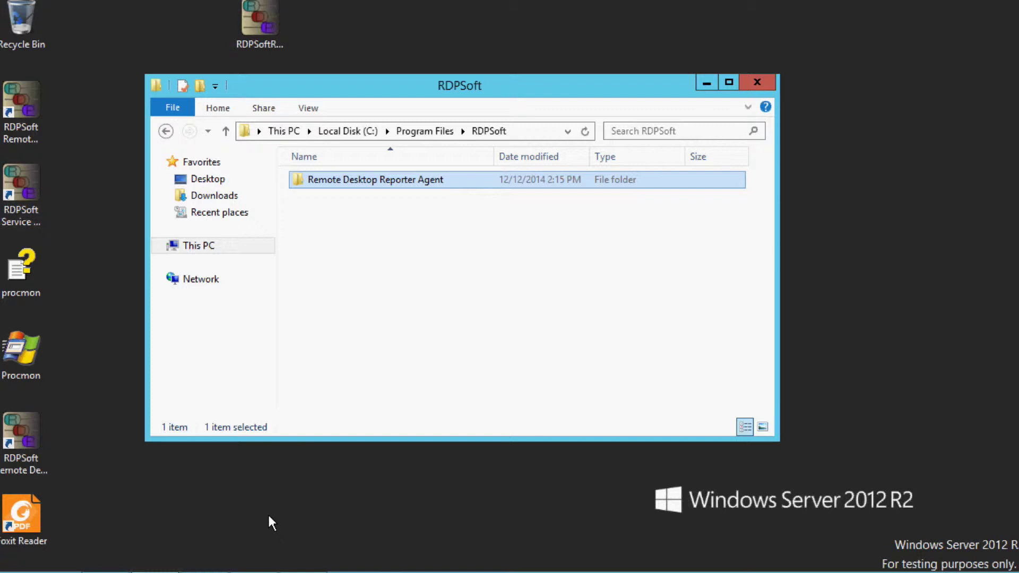
# Open the Remote Desktop Reporter Agent folder to view RDPRDRAgent and RDRAgentService
pyautogui.doubleClick(381, 189)
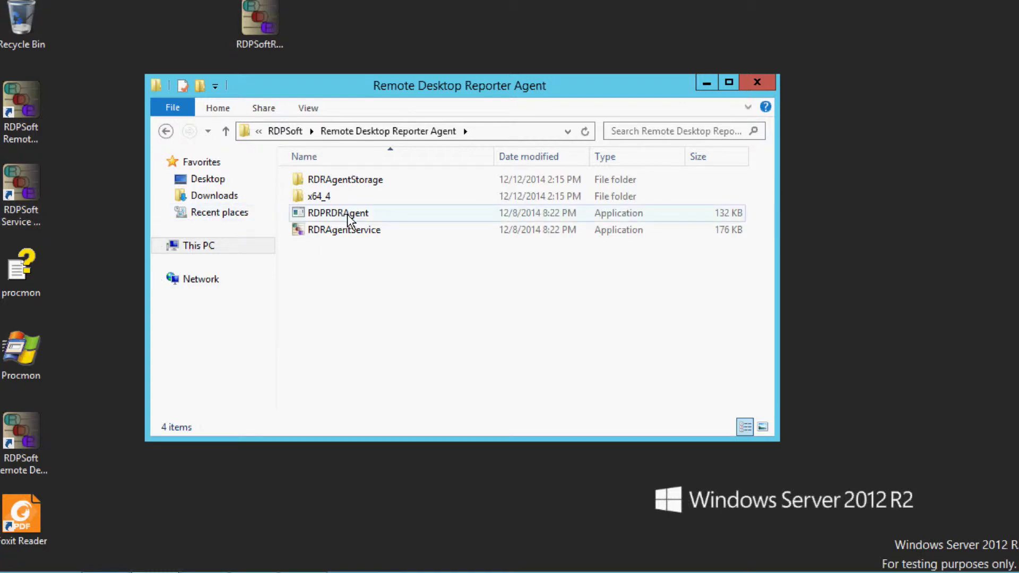
pyautogui.moveTo(367, 219)
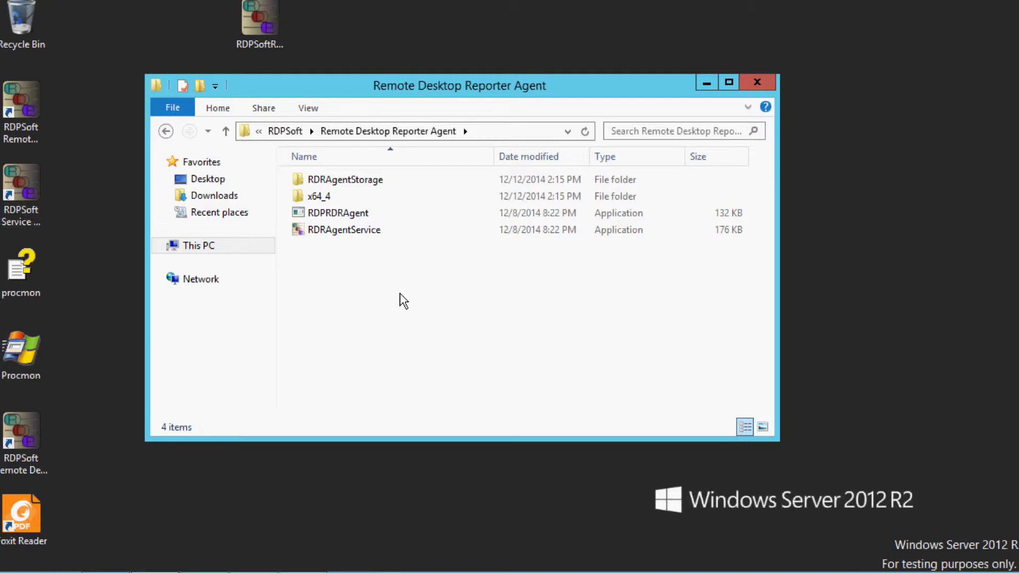
# Close the open window to clear the desktop, then restore the administrator command window
pyautogui.hotkey('alt', 'F4')
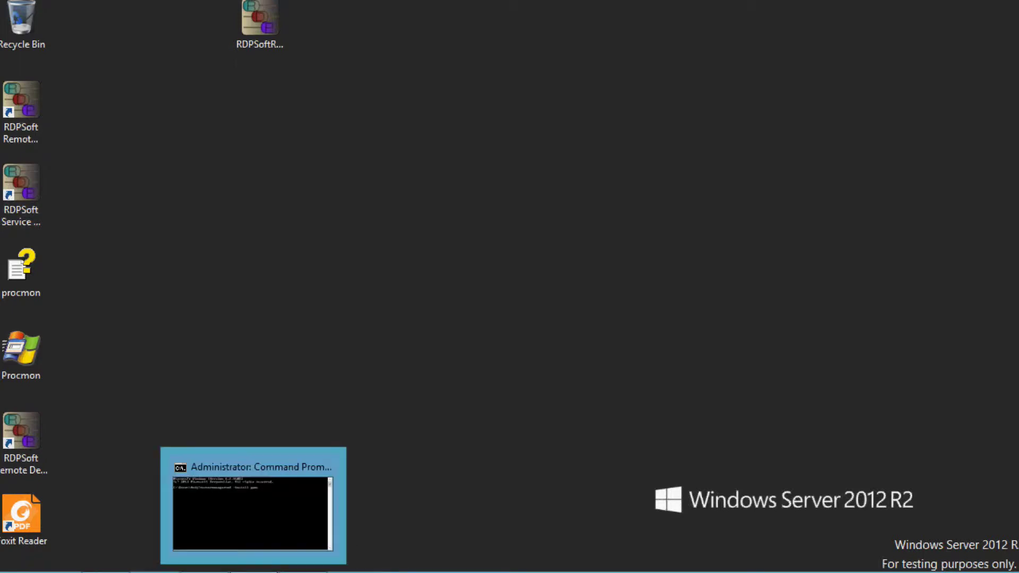
pyautogui.click(253, 572)
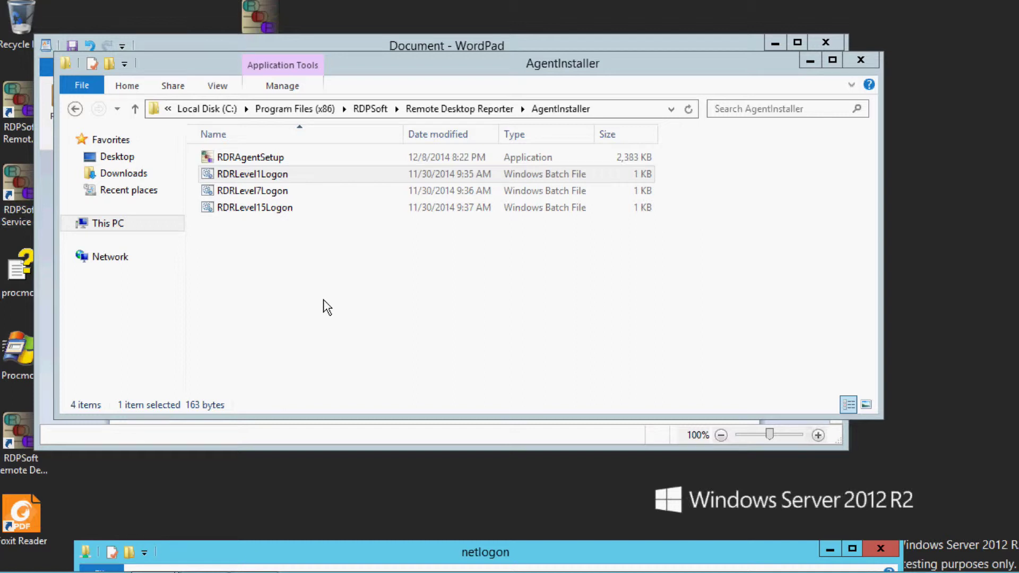
# Select RDRLevel15Logon in AgentInstaller, then bring the WordPad LEVEL 1 notes forward
pyautogui.click(270, 209)
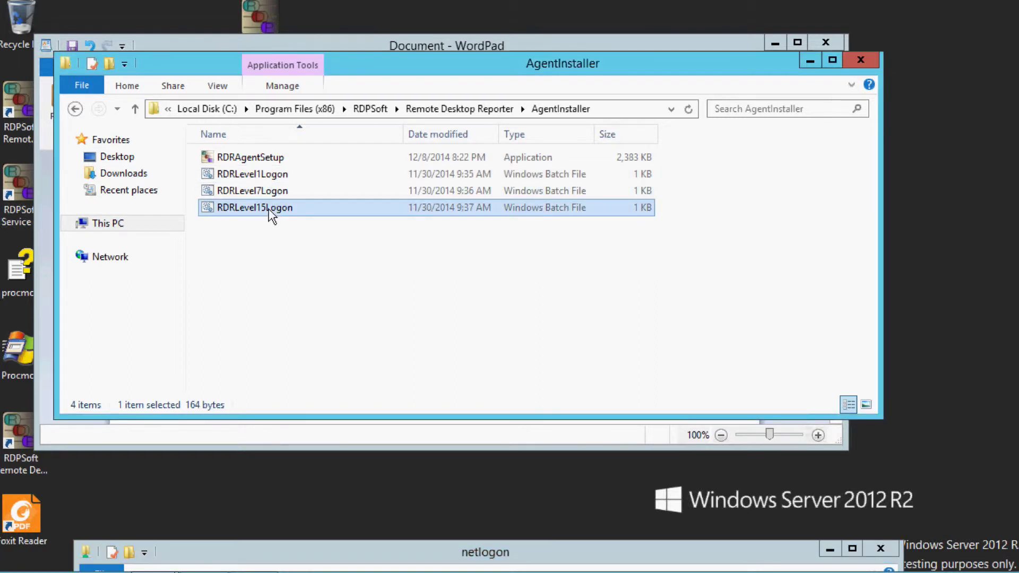
pyautogui.click(394, 47)
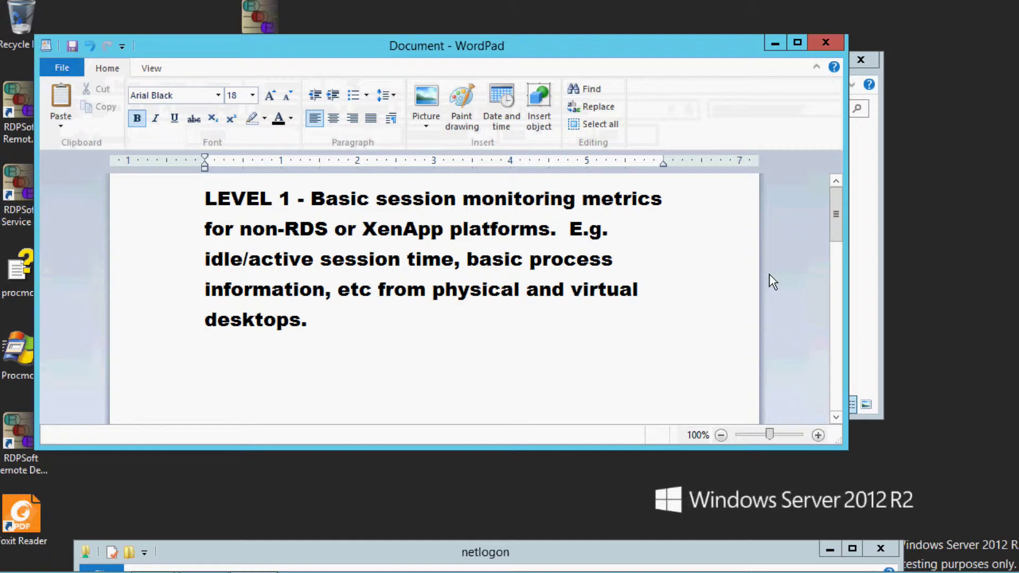
# Read the Level 7 and Level 15 notes, minimize WordPad, and select RDRLevel1Logon
pyautogui.moveTo(832, 219); pyautogui.dragTo(827, 312)
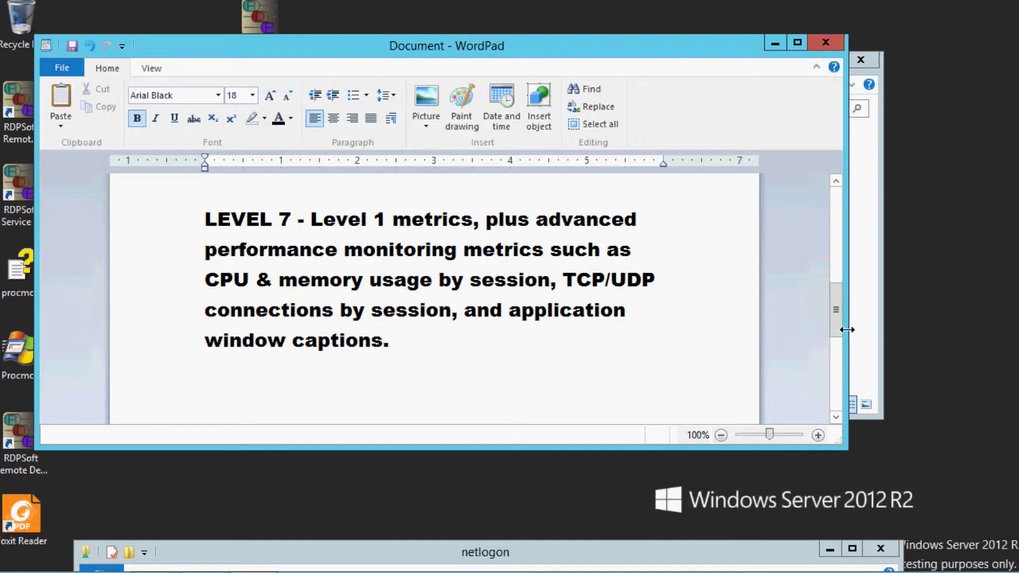
pyautogui.moveTo(839, 333); pyautogui.dragTo(843, 417)
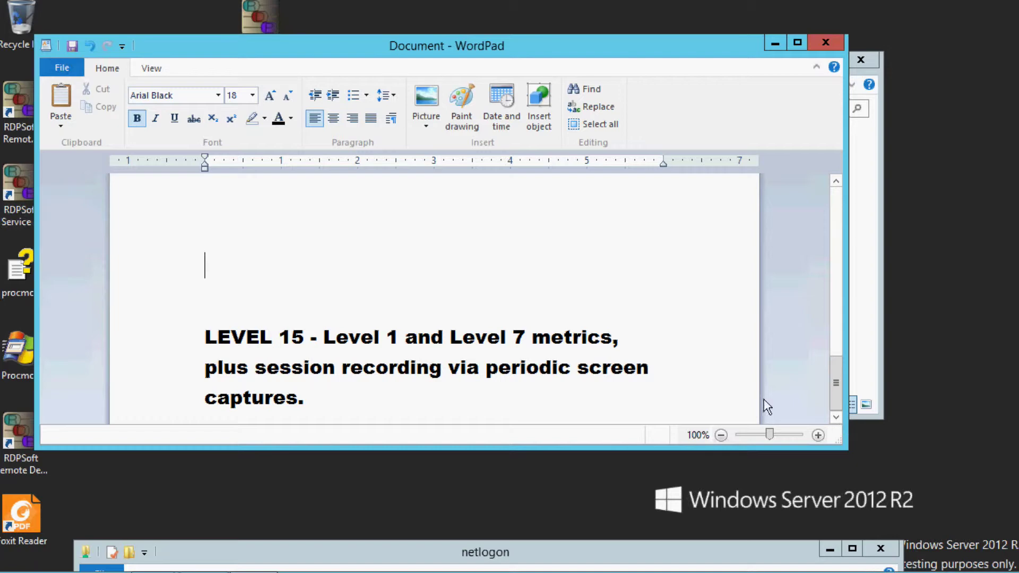
pyautogui.click(776, 43)
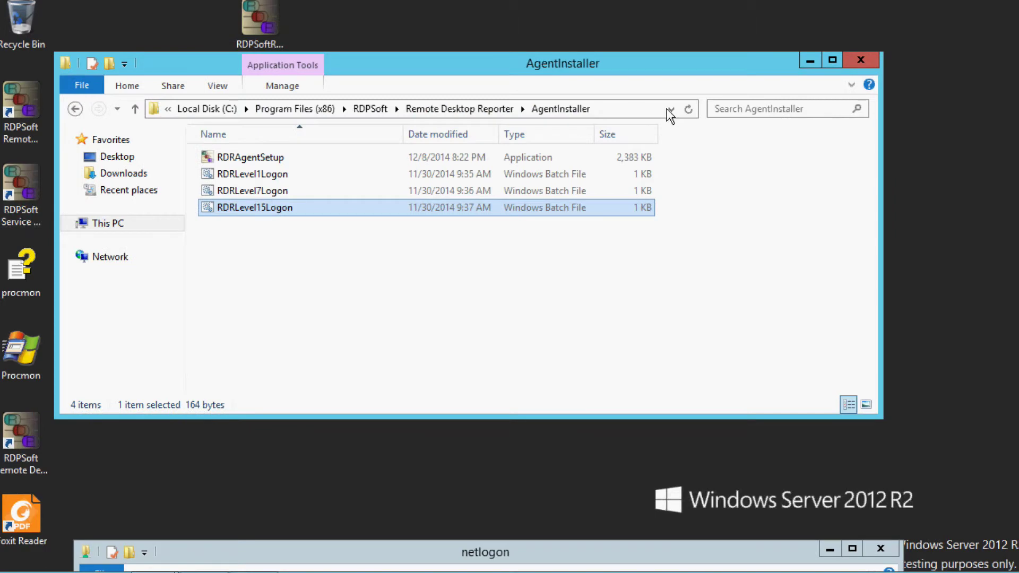
pyautogui.click(261, 177)
pyautogui.rightClick(261, 178)
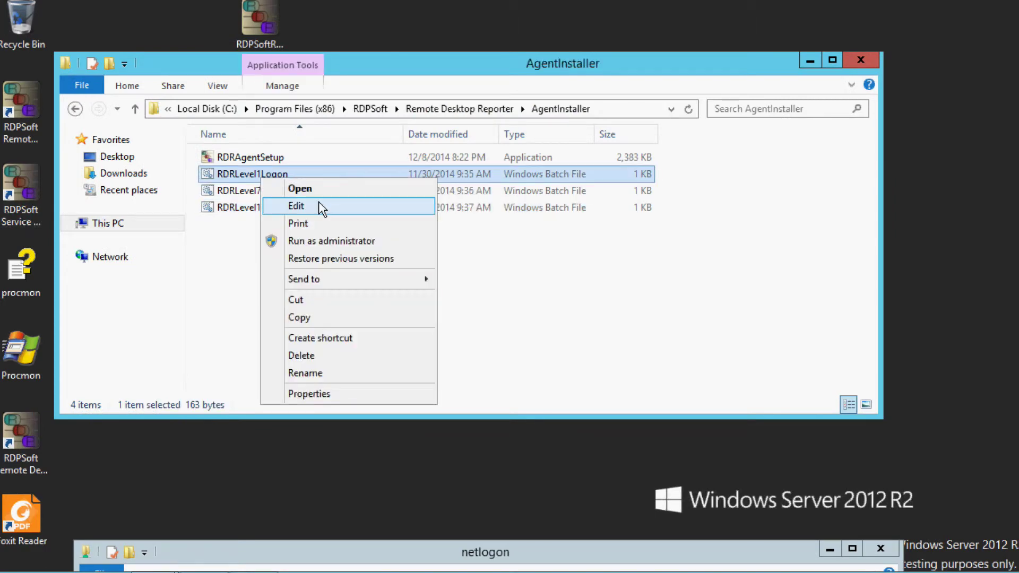
pyautogui.click(297, 207)
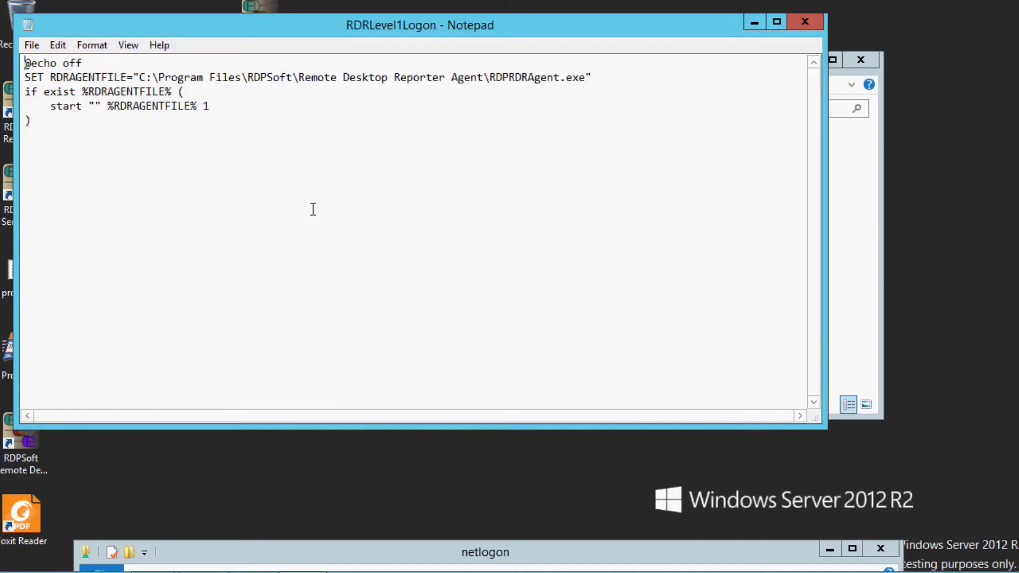
pyautogui.moveTo(353, 25); pyautogui.dragTo(381, 74)
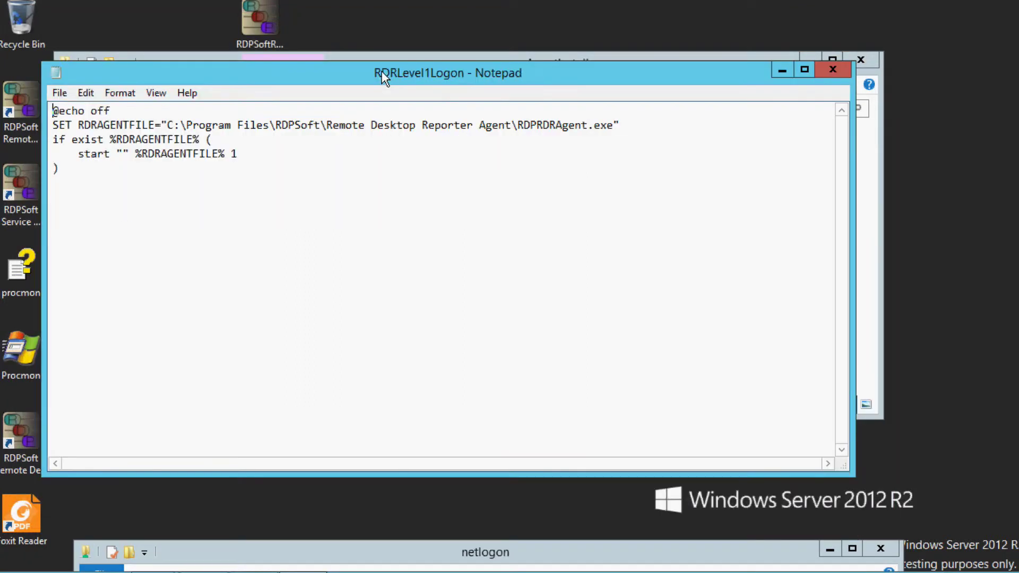
pyautogui.click(276, 126)
pyautogui.hotkey('alt', 'F4')
pyautogui.moveTo(364, 557); pyautogui.dragTo(607, 166)
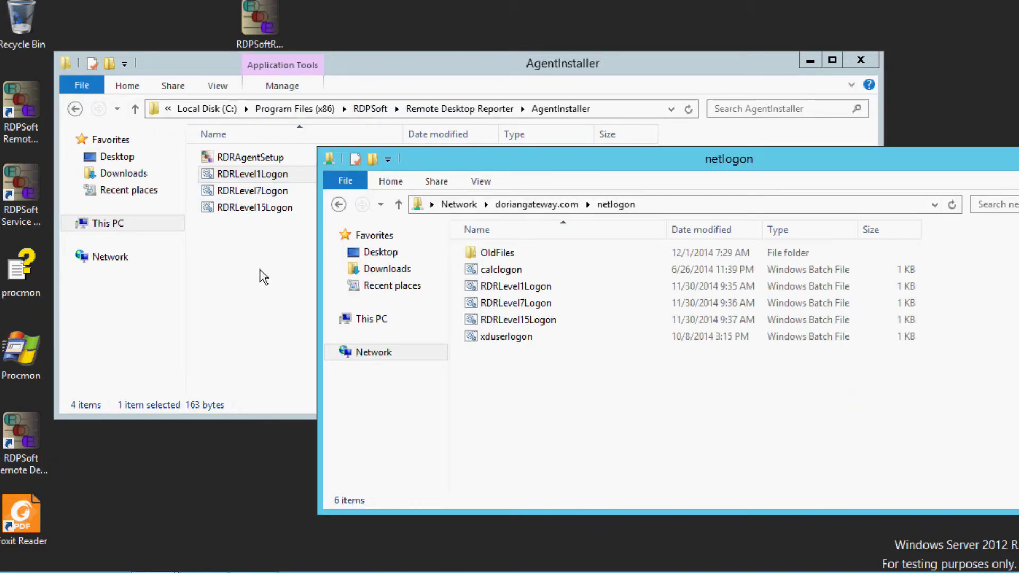
# Switch between AgentInstaller and netlogon, then drag the netlogon window fully on screen
pyautogui.click(228, 245)
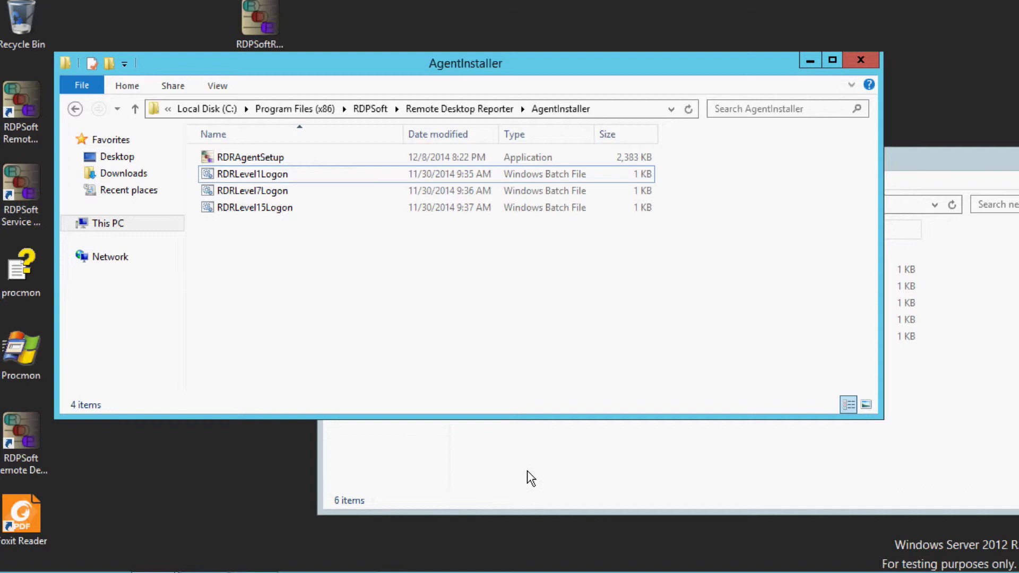
pyautogui.click(590, 467)
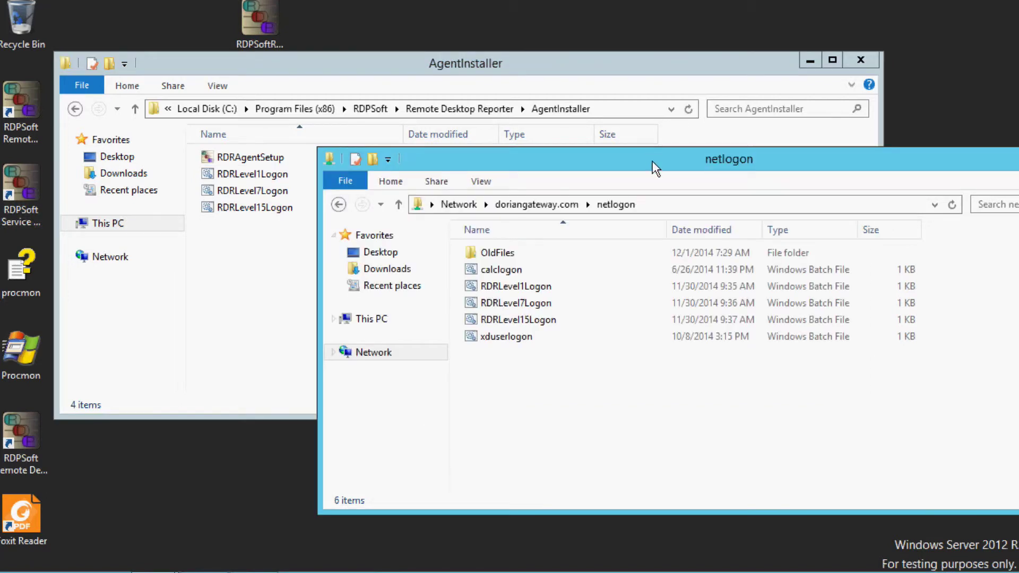
pyautogui.moveTo(680, 162); pyautogui.dragTo(464, 160)
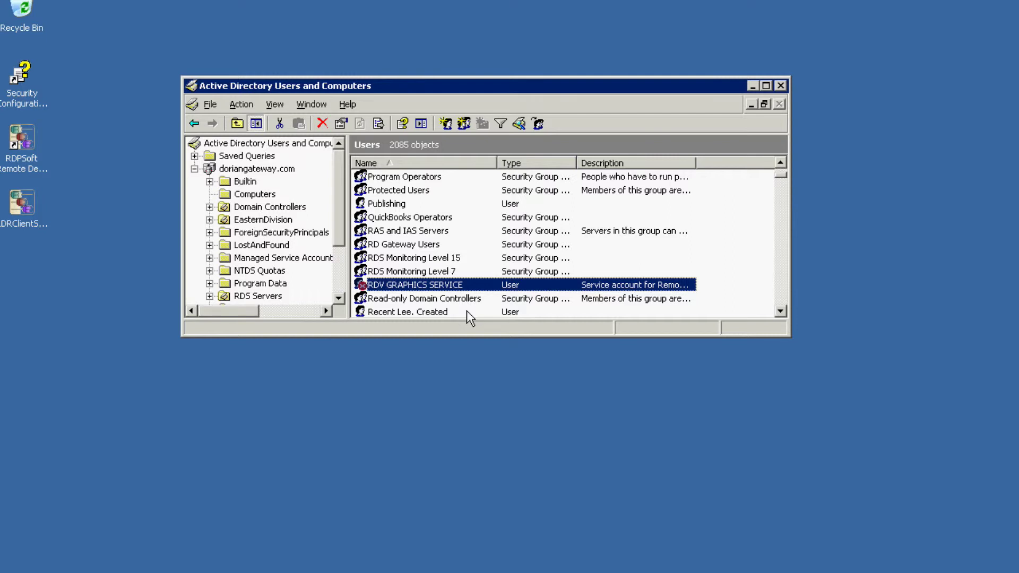
pyautogui.click(405, 259)
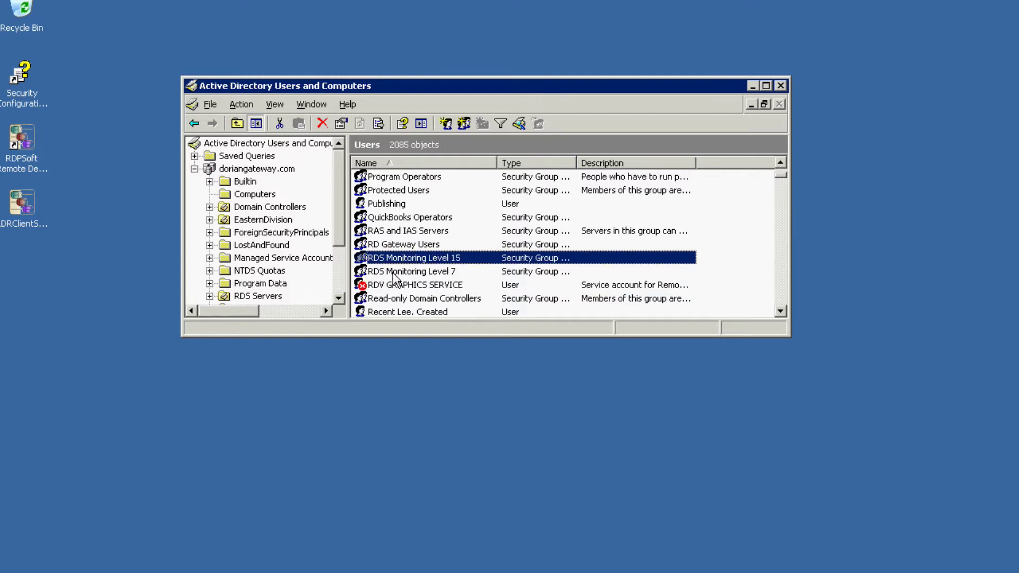
pyautogui.click(394, 275)
pyautogui.click(445, 259)
pyautogui.click(424, 274)
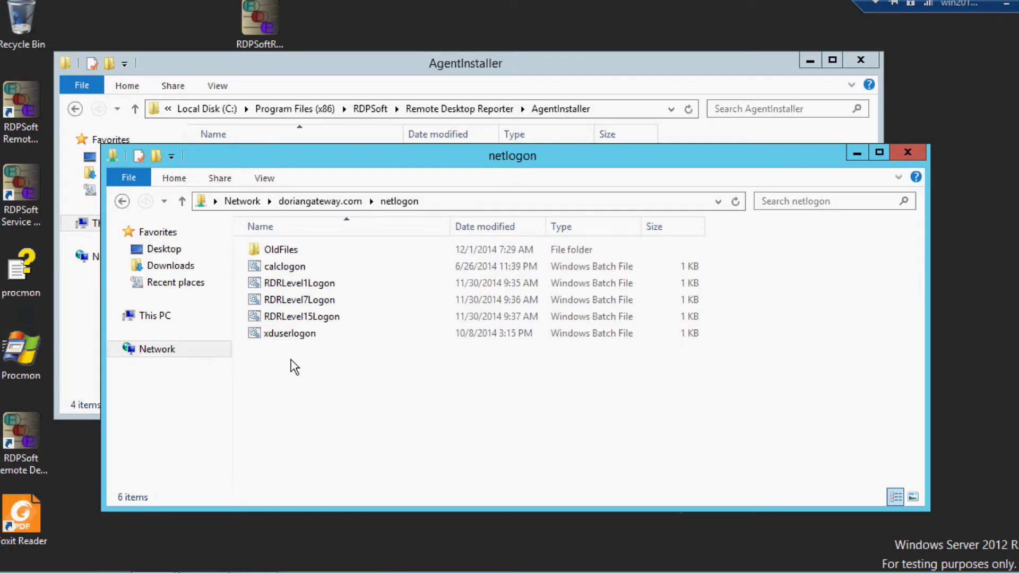
# After switching between the Explorer windows, launch Group Policy Management from Administrative Tools
pyautogui.click(408, 65)
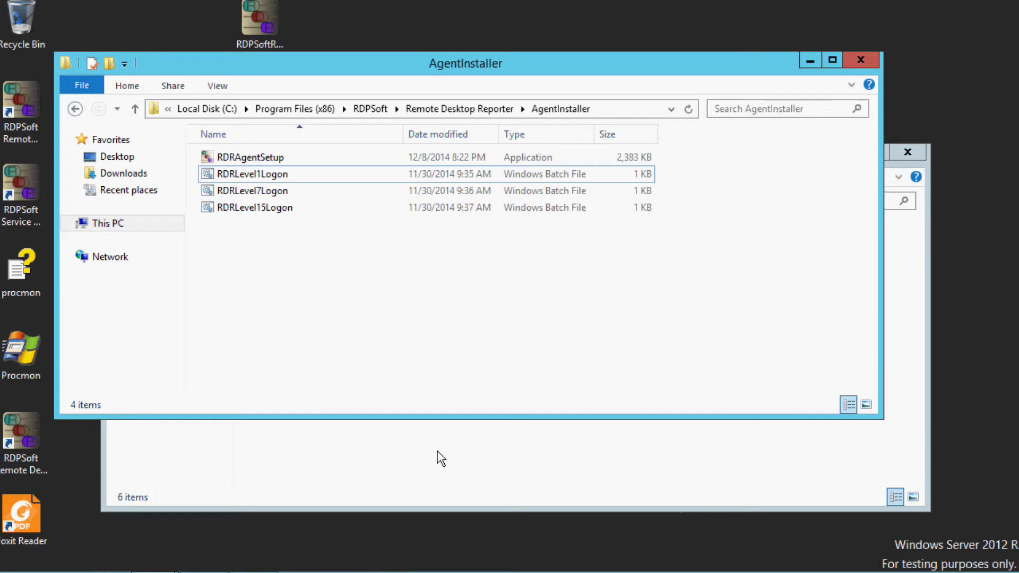
pyautogui.click(458, 484)
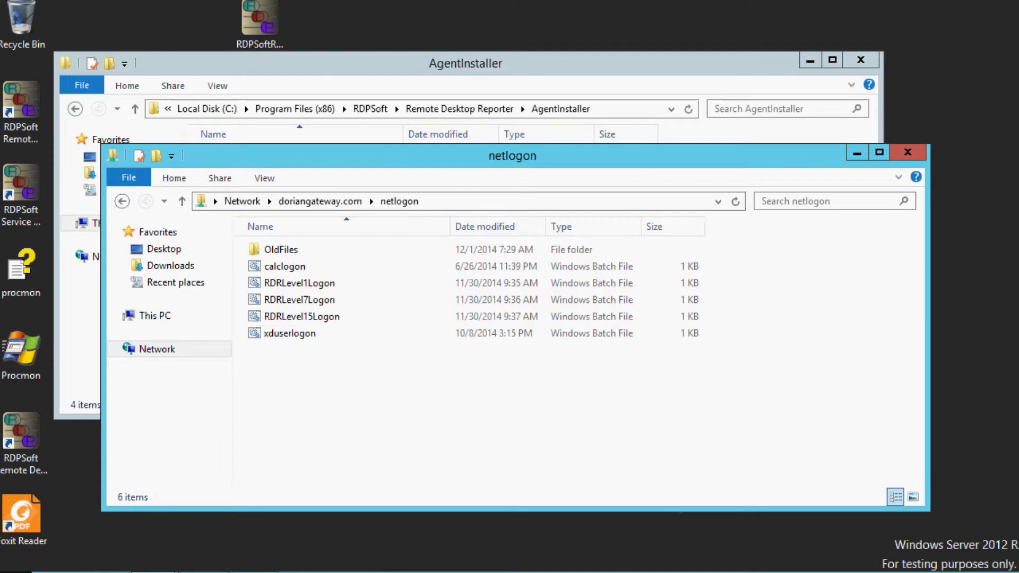
pyautogui.press('super')
pyautogui.click(334, 209)
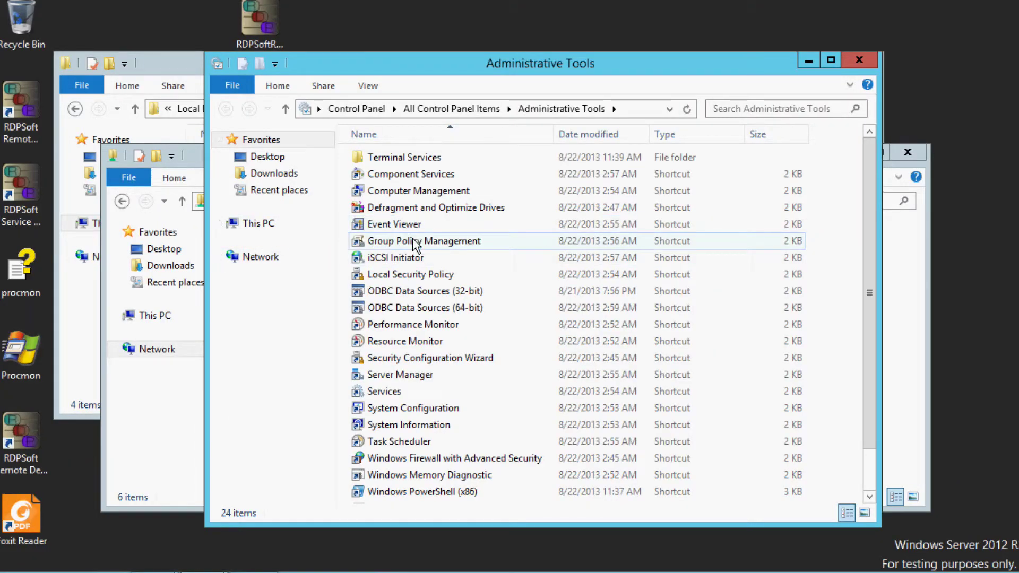
pyautogui.click(414, 245)
# Launch Group Policy Management, widen the tree, and select the RDS Monitoring Level 15 GPO to view its scope
pyautogui.doubleClick(414, 246)
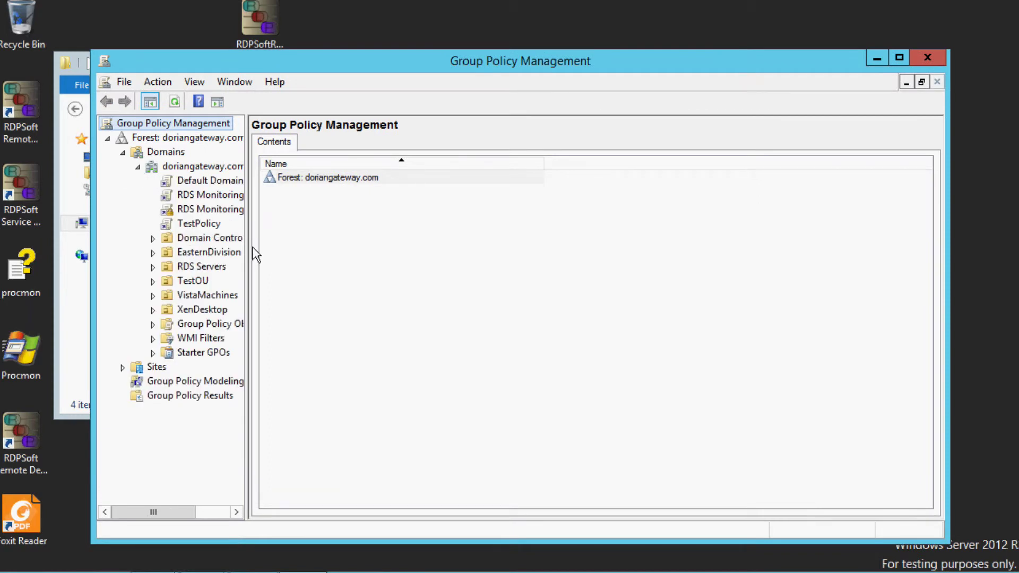
pyautogui.moveTo(245, 267); pyautogui.dragTo(344, 272)
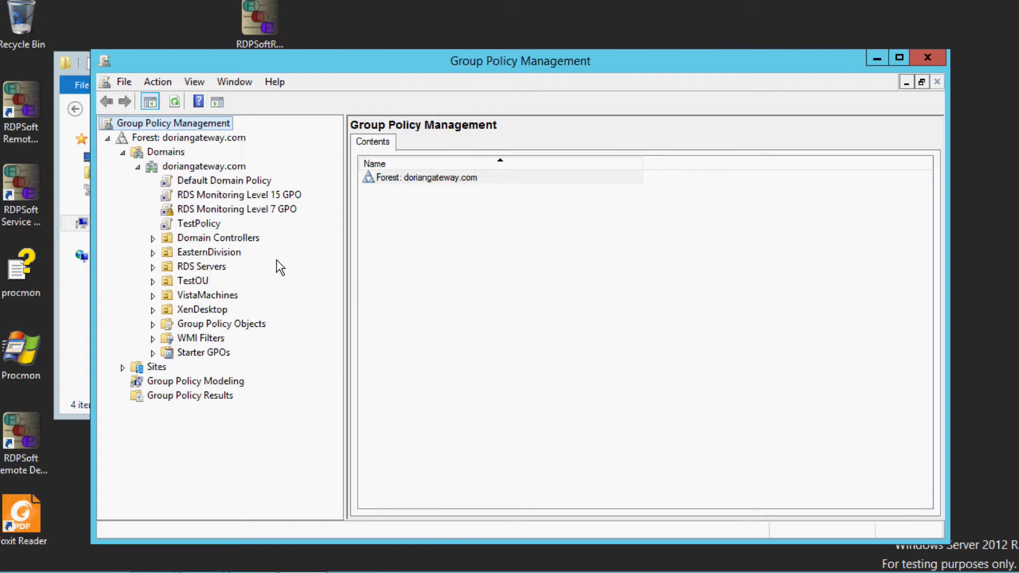
pyautogui.click(250, 185)
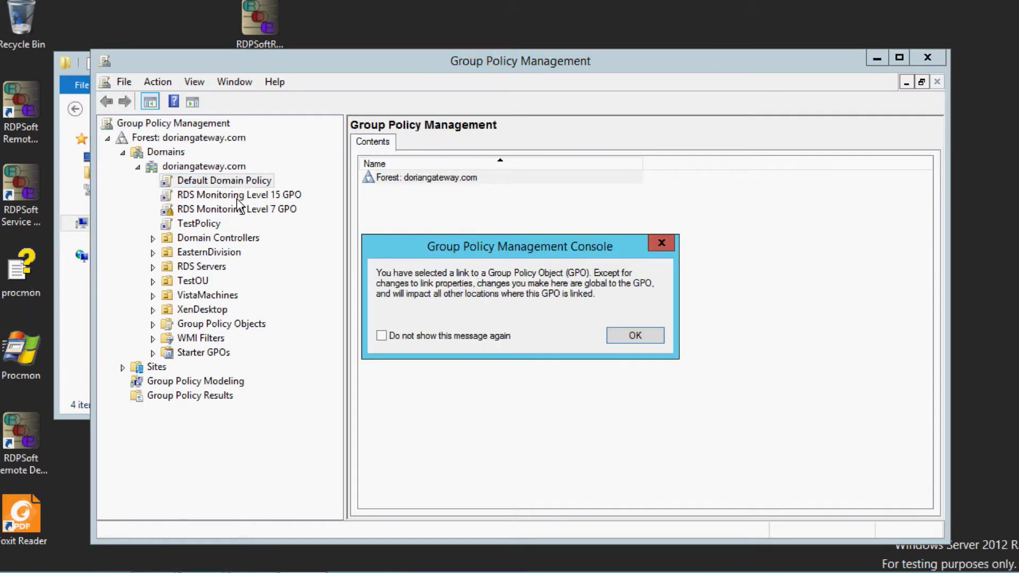
pyautogui.click(663, 244)
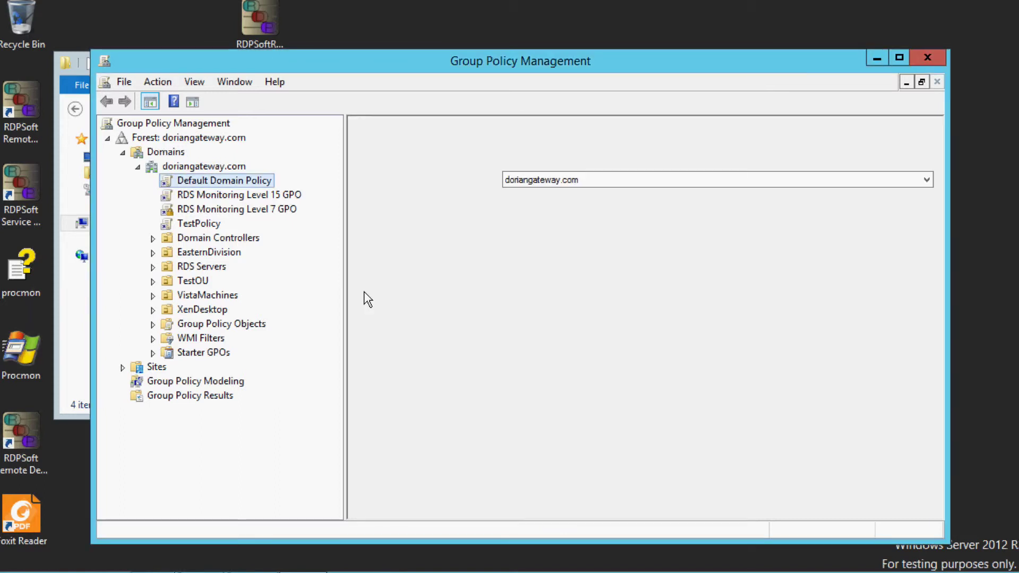
pyautogui.click(267, 196)
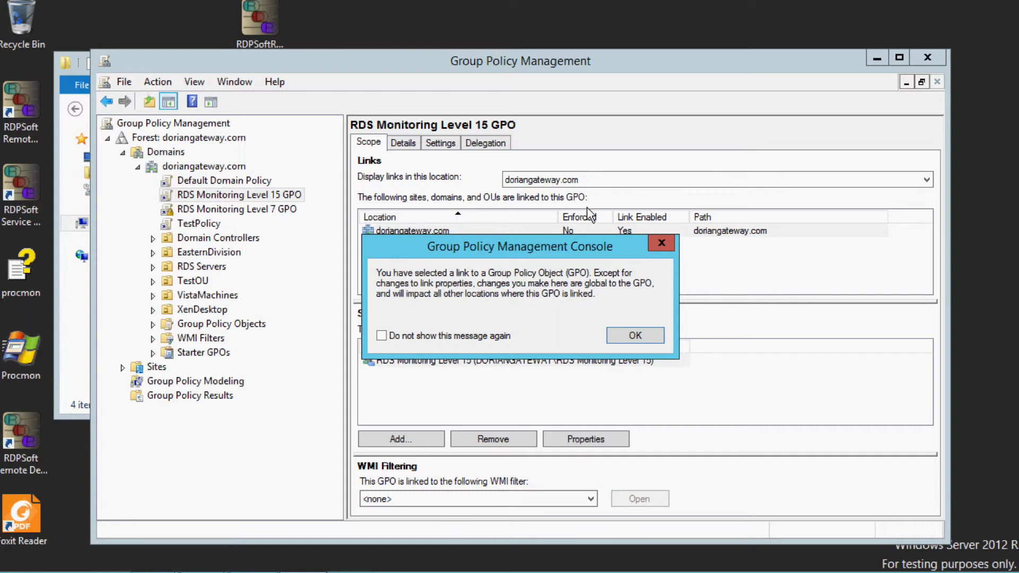
pyautogui.click(662, 243)
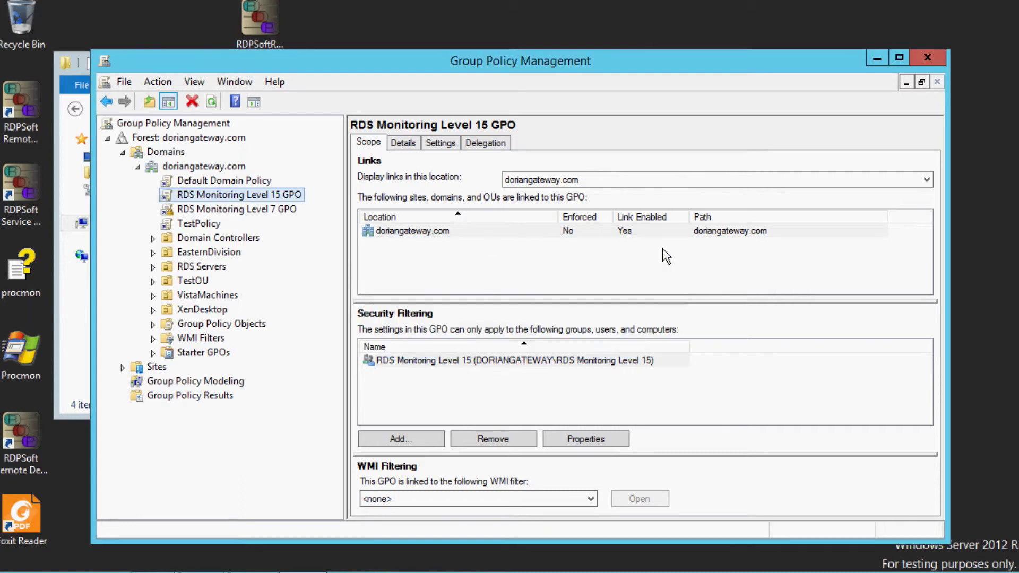
# Edit the Level 15 GPO and open Logon under User Configuration > Policies > Windows Settings > Scripts (Logon/Logoff)
pyautogui.rightClick(222, 198)
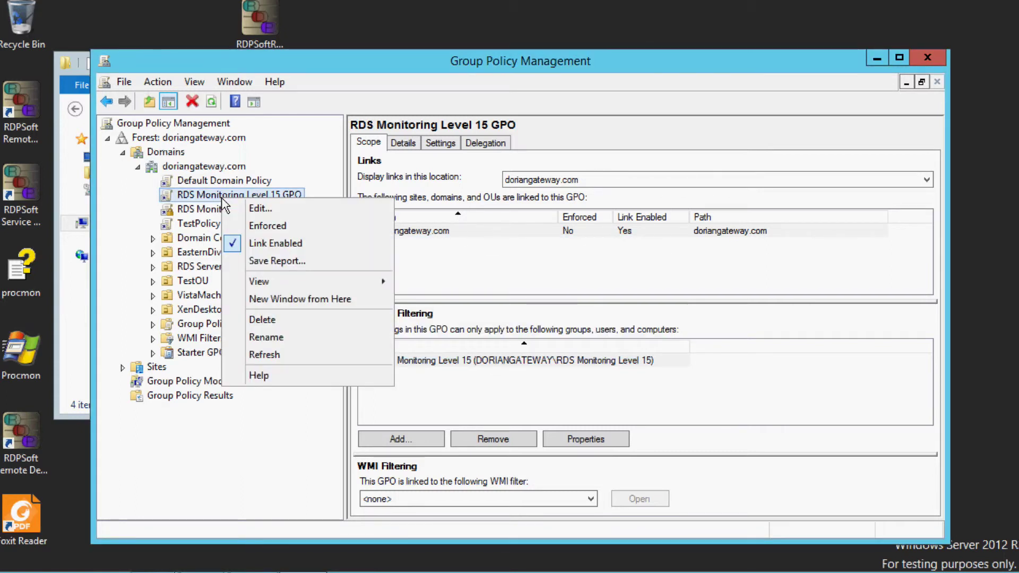
pyautogui.click(265, 207)
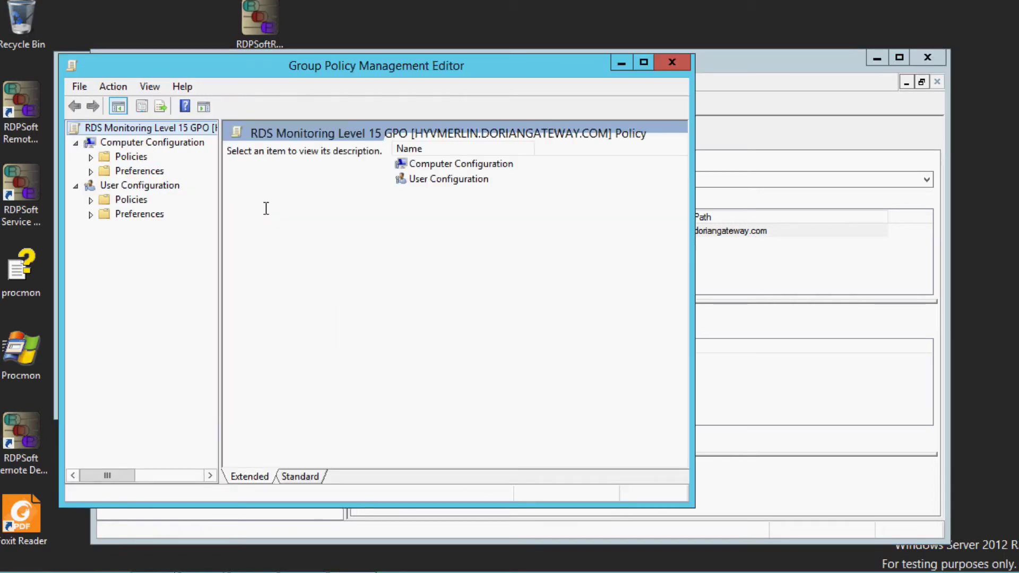
pyautogui.click(91, 200)
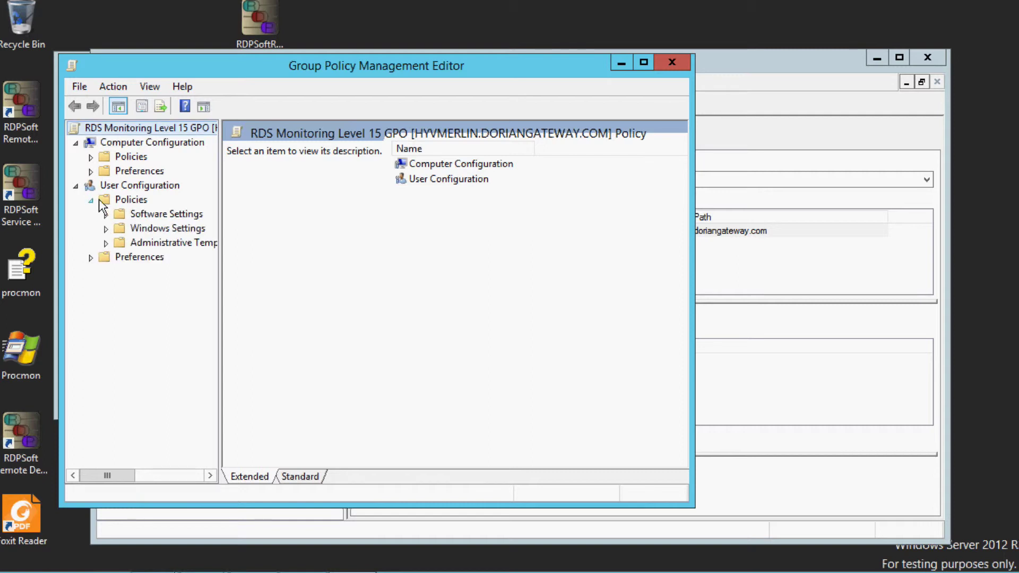
pyautogui.click(107, 229)
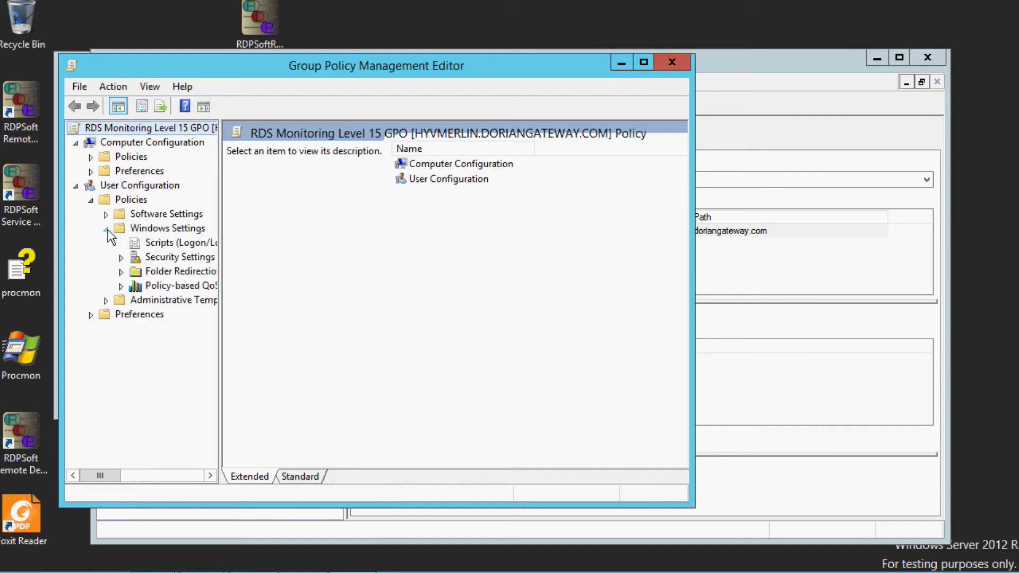
pyautogui.click(172, 248)
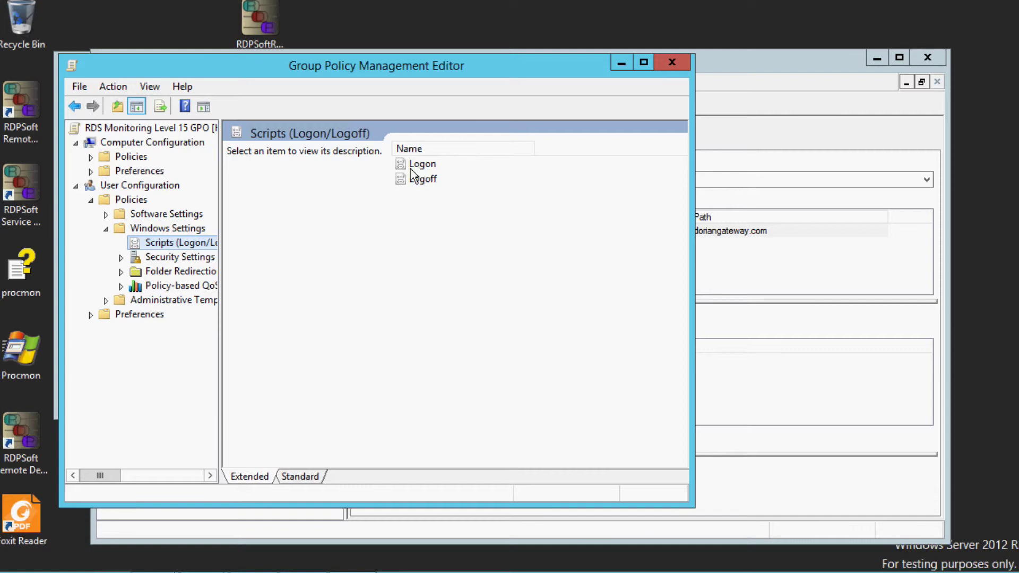
pyautogui.click(301, 477)
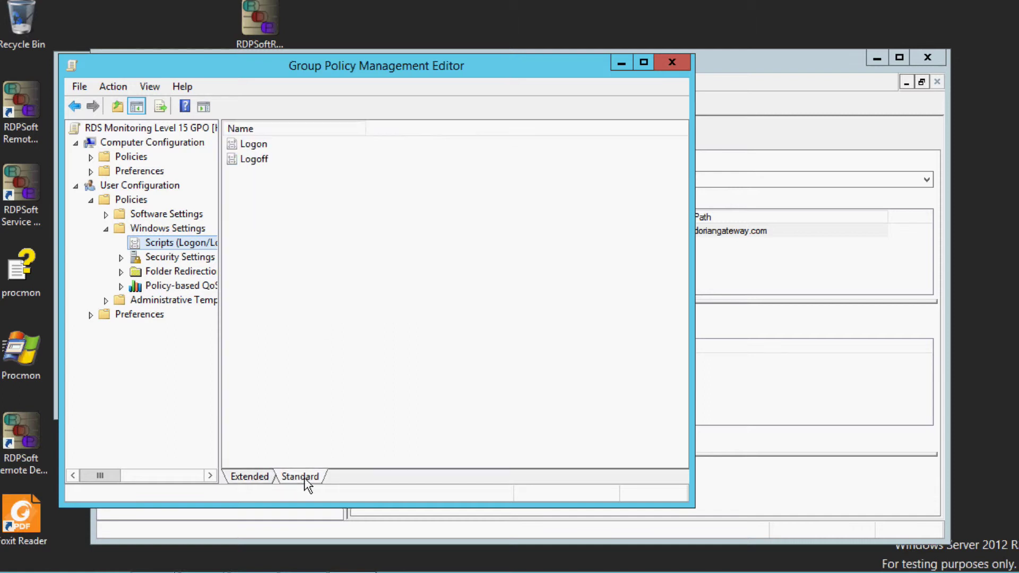
pyautogui.doubleClick(253, 148)
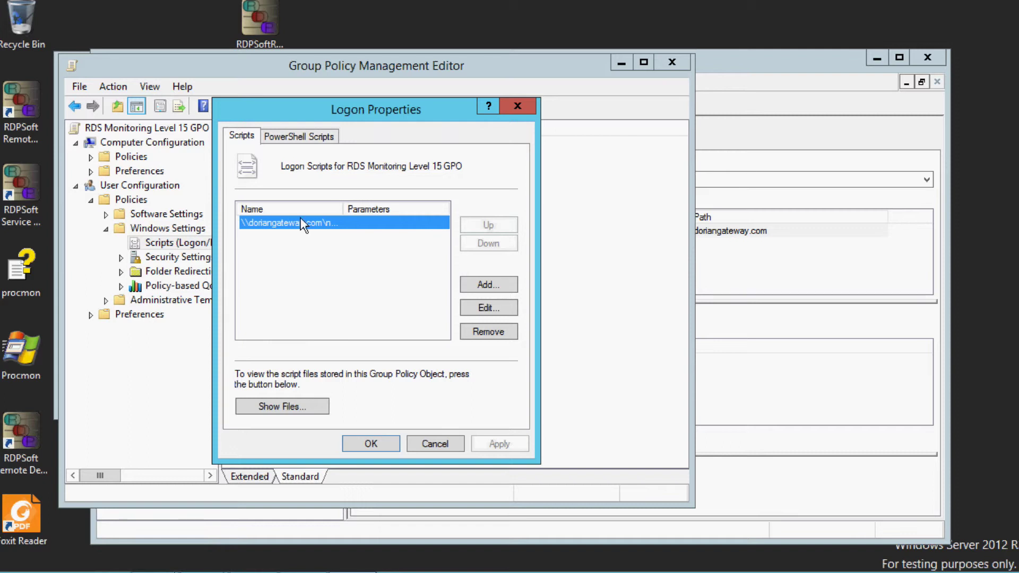
# In Logon Properties, inspect the existing logon script's full netlogon path without adding a new script
pyautogui.click(476, 285)
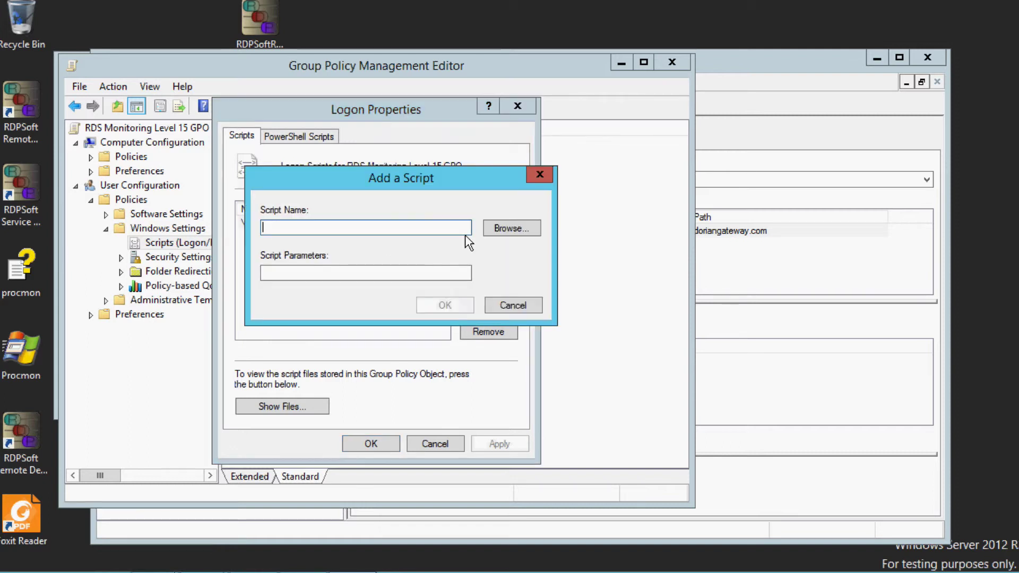
pyautogui.click(511, 311)
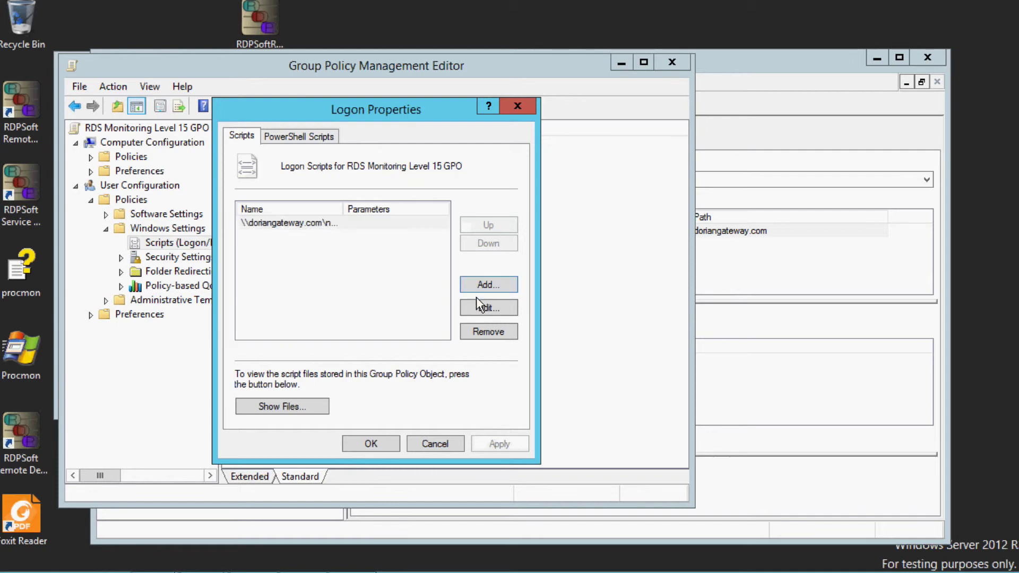
pyautogui.click(483, 311)
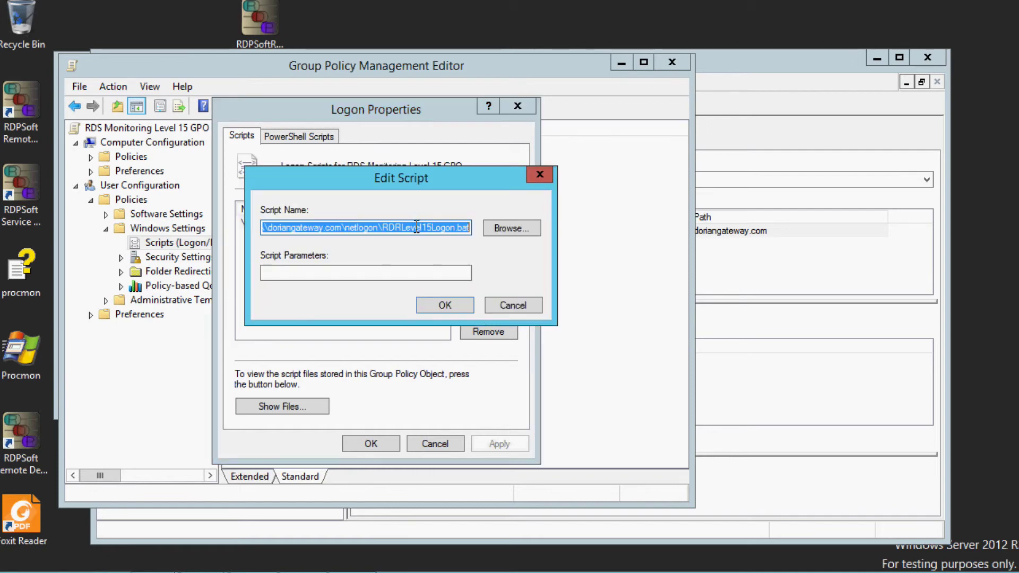
pyautogui.click(417, 227)
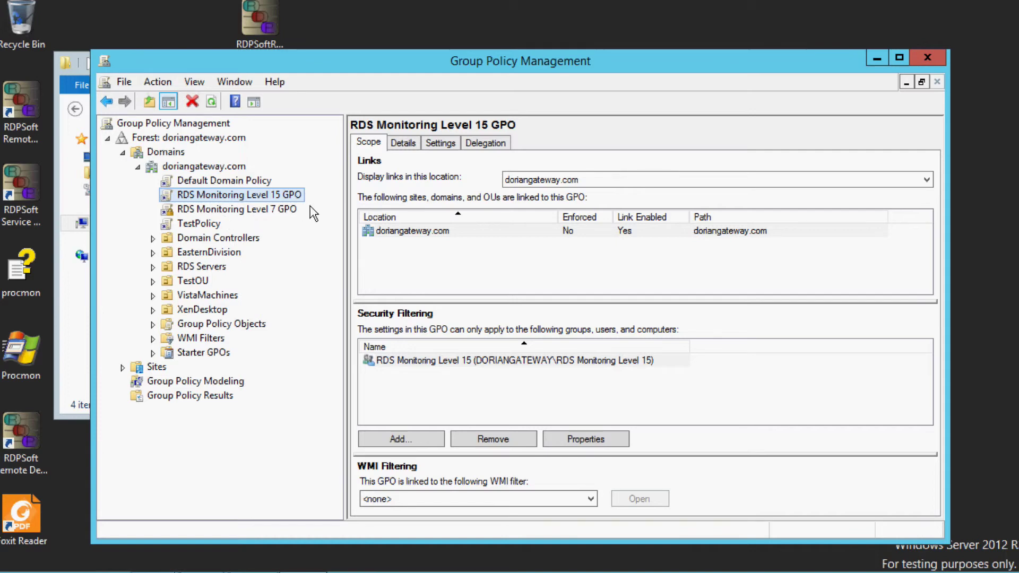
# Review the Level 15 scope, then check the RDS Monitoring Level 7 group in the Level 7 GPO's security filtering
pyautogui.click(370, 144)
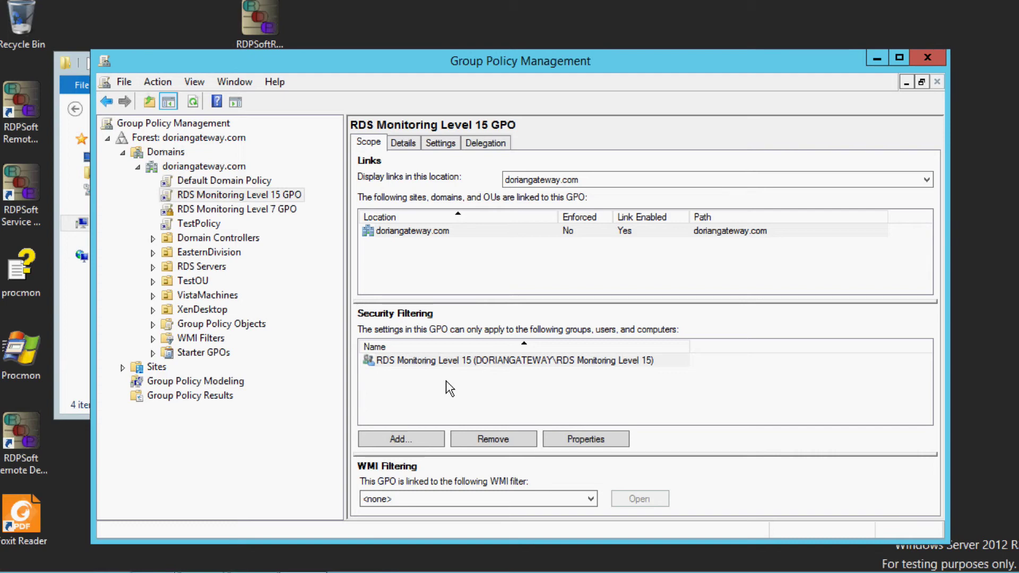
pyautogui.press('Down')
pyautogui.click(469, 361)
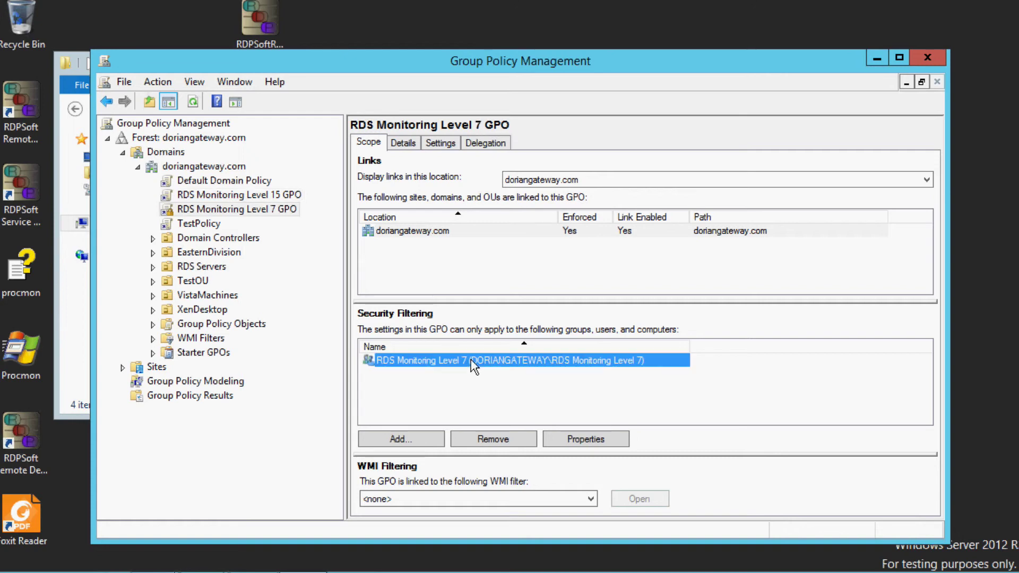
pyautogui.click(548, 395)
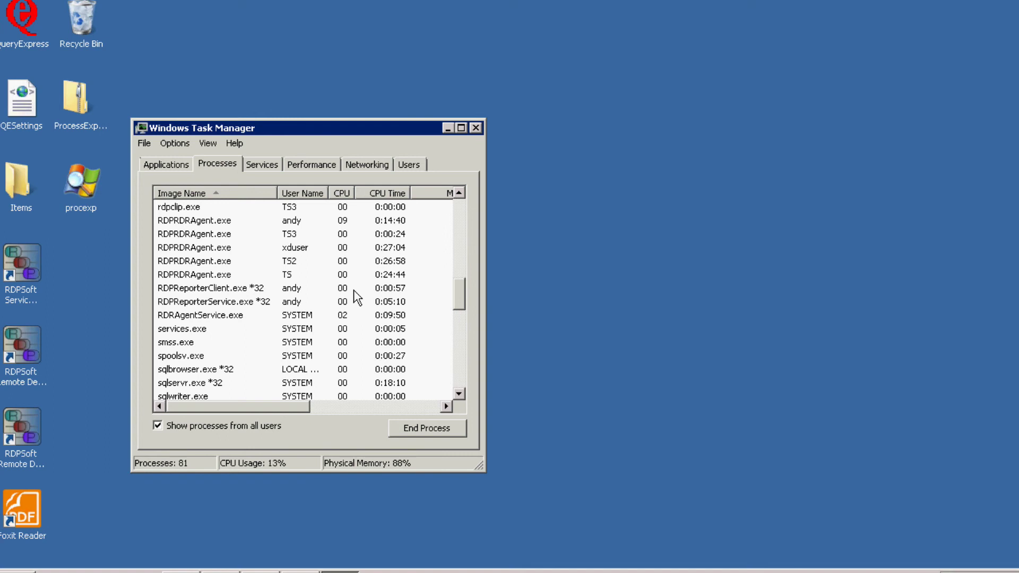
pyautogui.moveTo(320, 124); pyautogui.dragTo(360, 116)
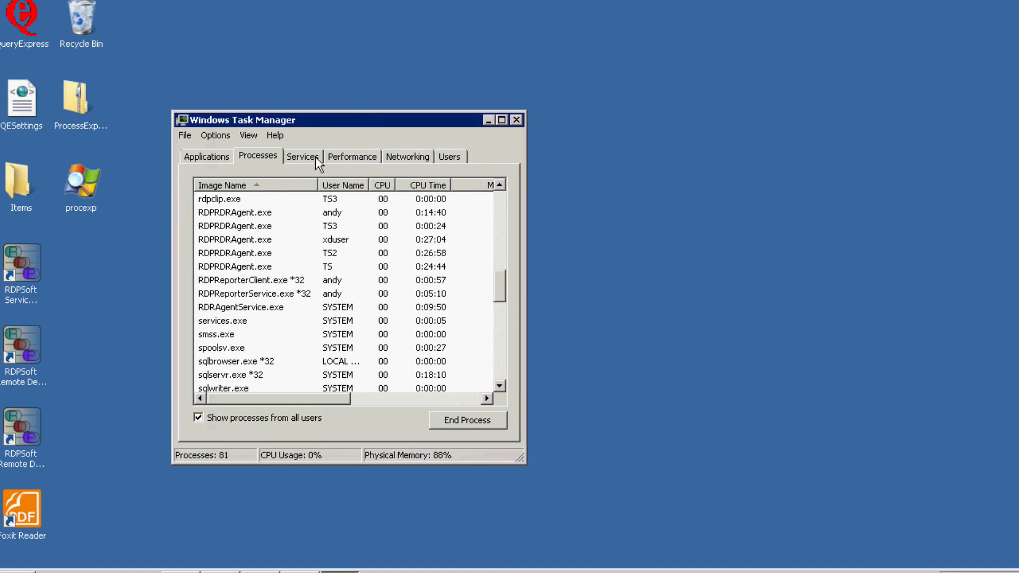
pyautogui.click(246, 226)
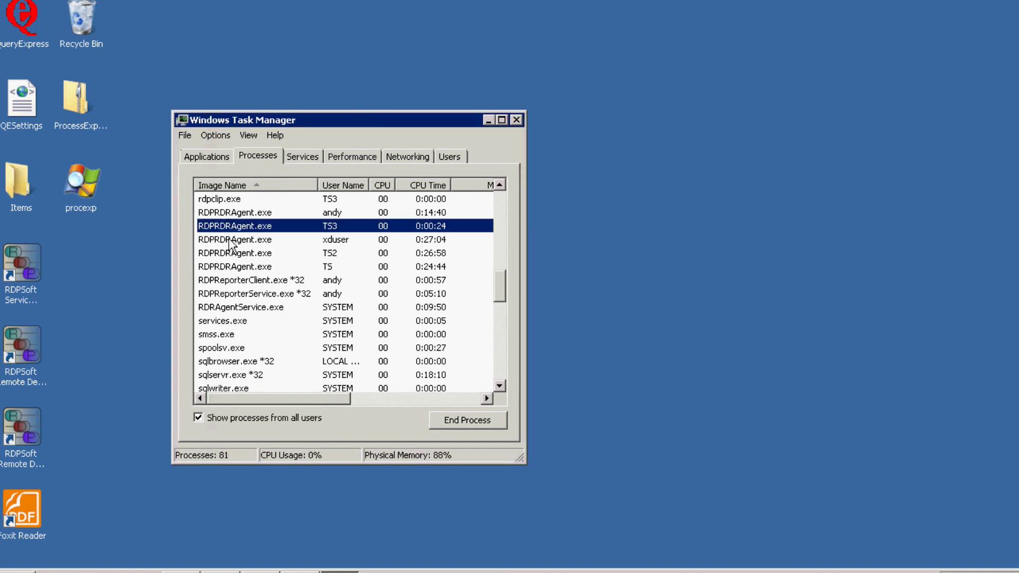
pyautogui.click(231, 240)
pyautogui.click(220, 256)
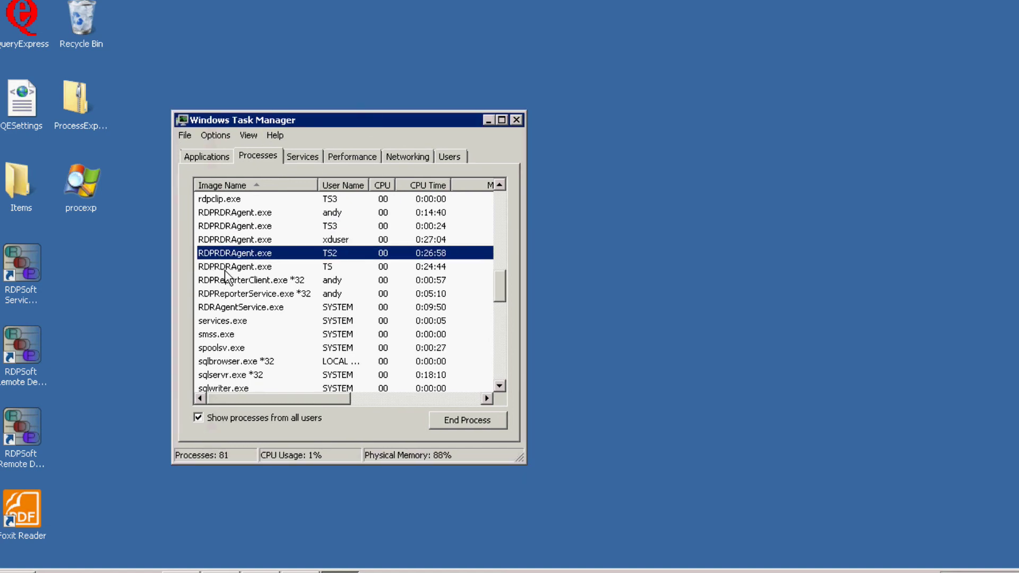
pyautogui.click(225, 269)
pyautogui.click(227, 254)
pyautogui.click(229, 241)
pyautogui.click(237, 227)
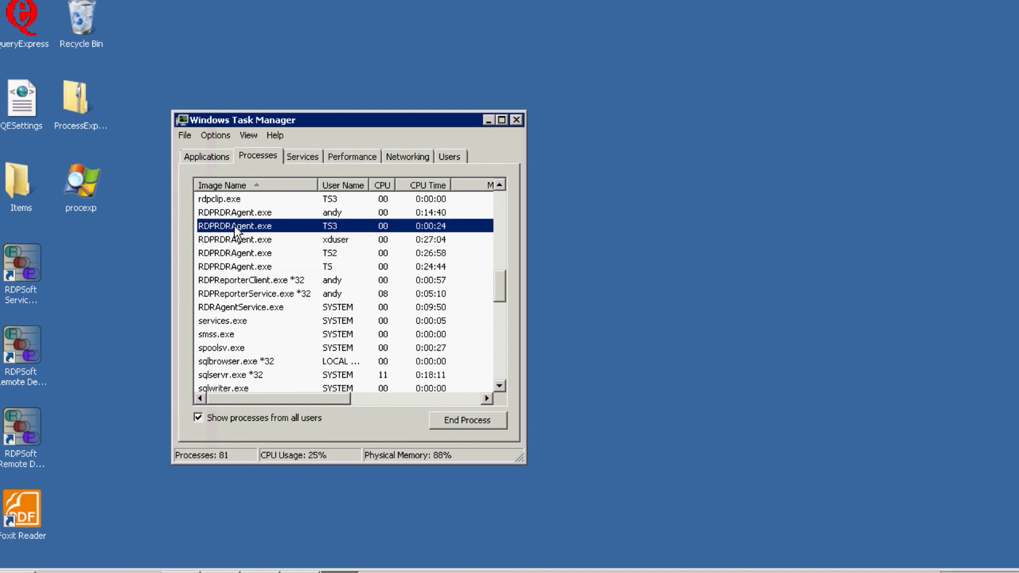
pyautogui.click(236, 214)
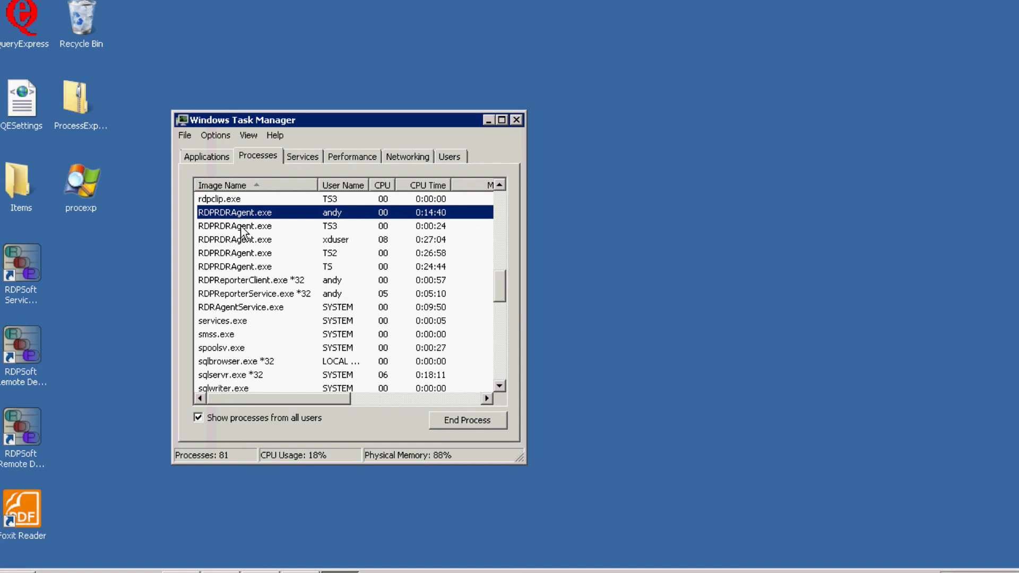
pyautogui.click(242, 228)
pyautogui.click(238, 243)
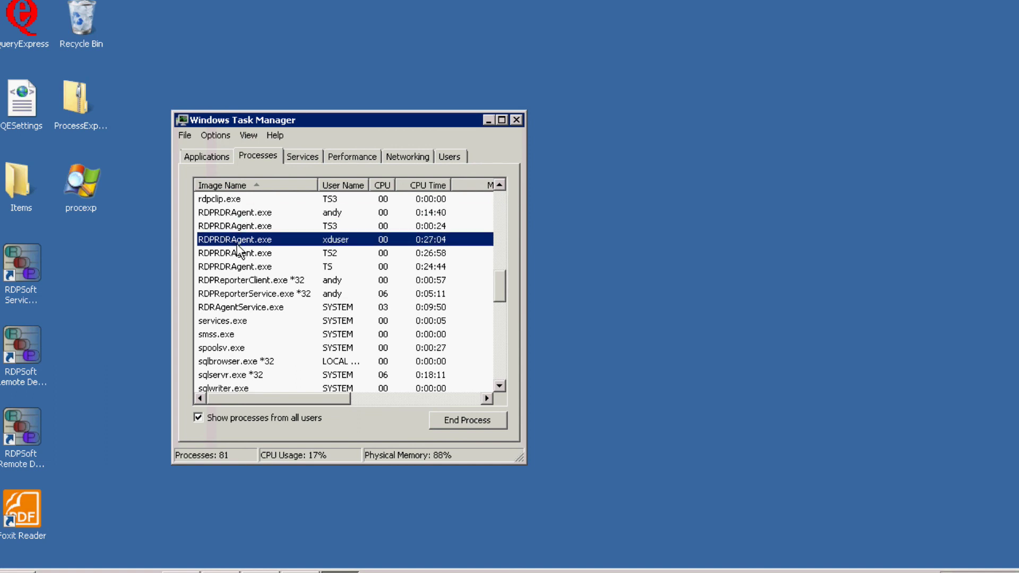
pyautogui.click(240, 255)
pyautogui.click(237, 268)
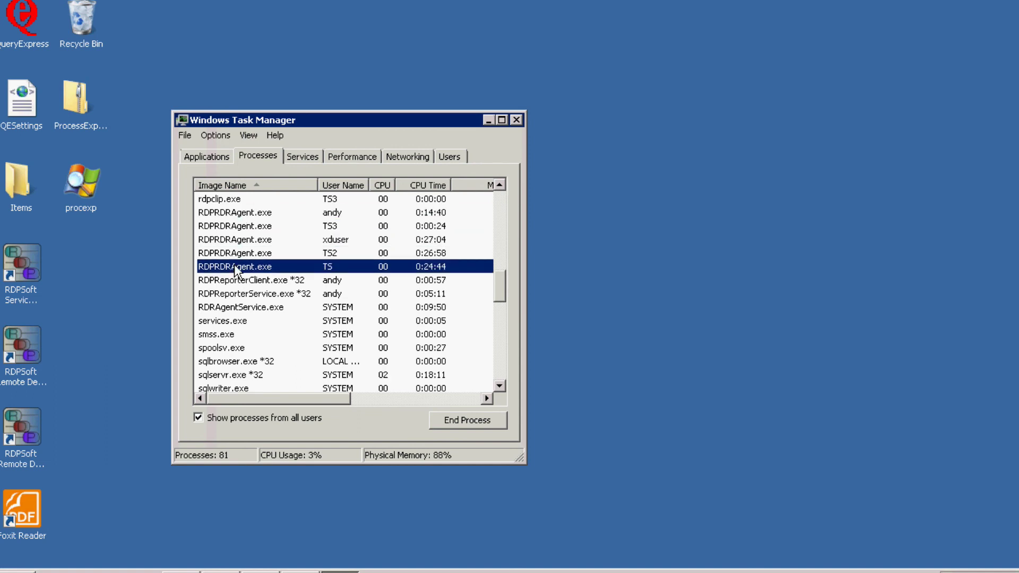
pyautogui.click(238, 255)
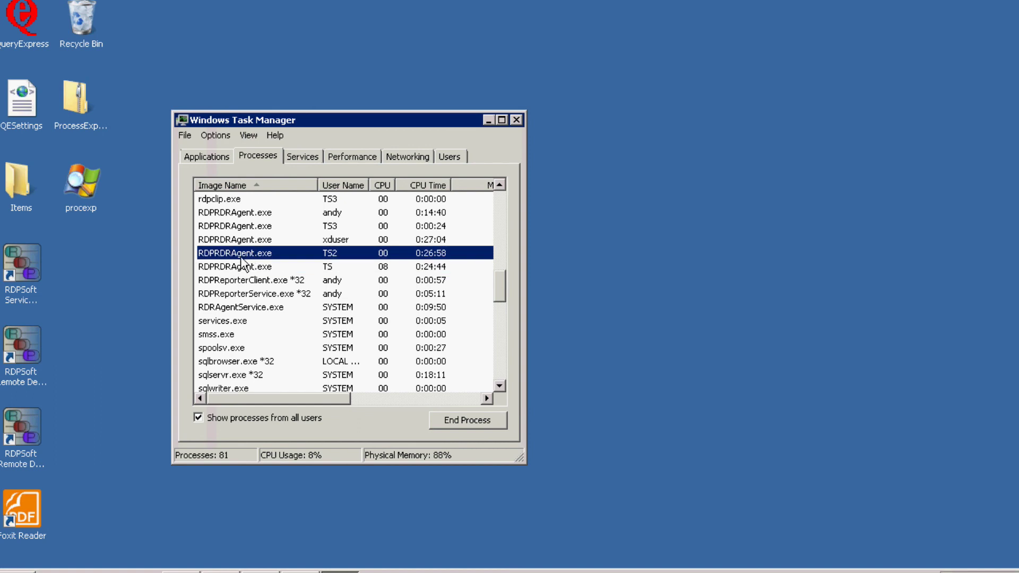
pyautogui.click(223, 242)
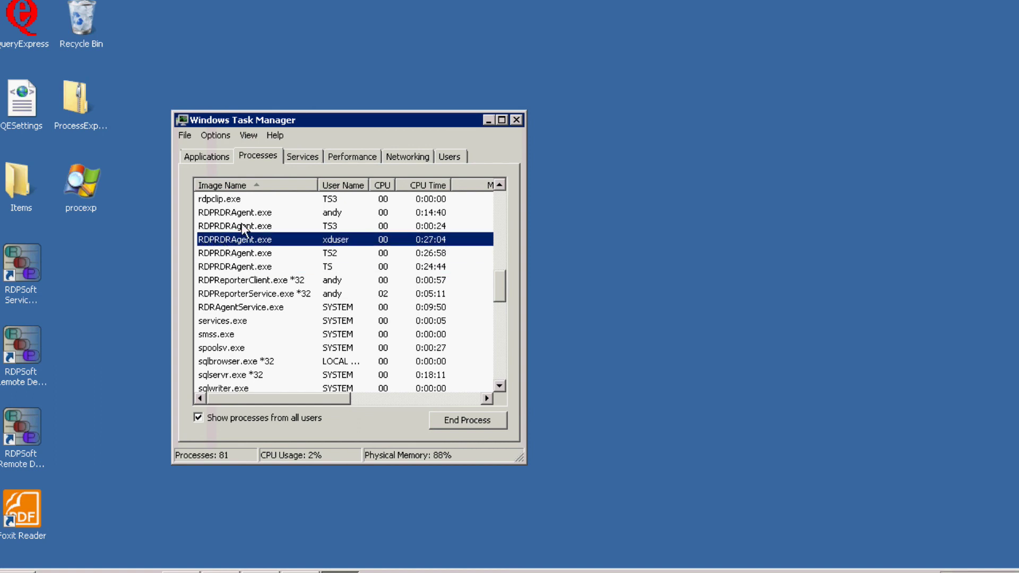
pyautogui.click(243, 227)
pyautogui.click(239, 213)
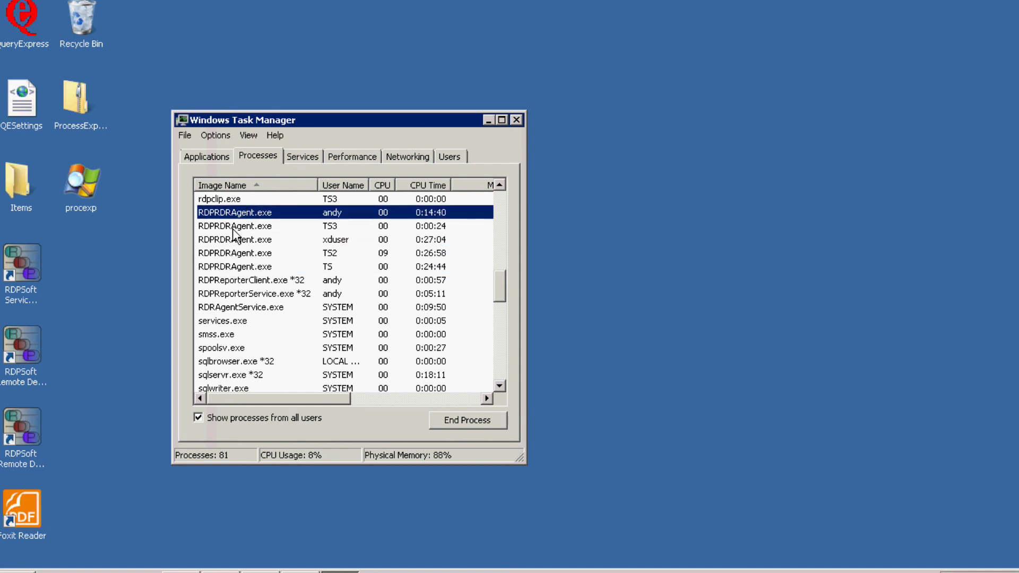
pyautogui.click(236, 230)
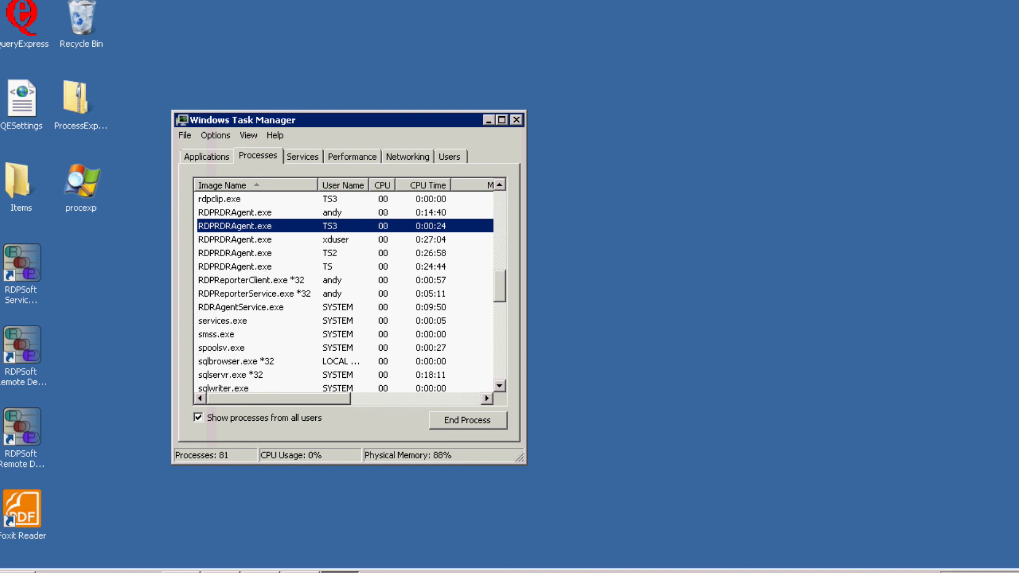
pyautogui.moveTo(616, 2)
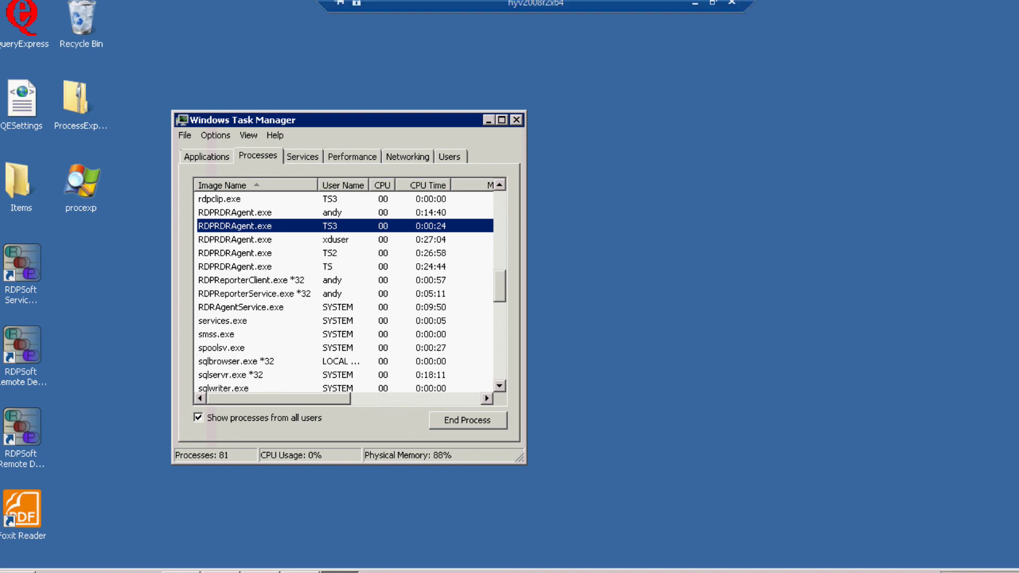
pyautogui.click(487, 122)
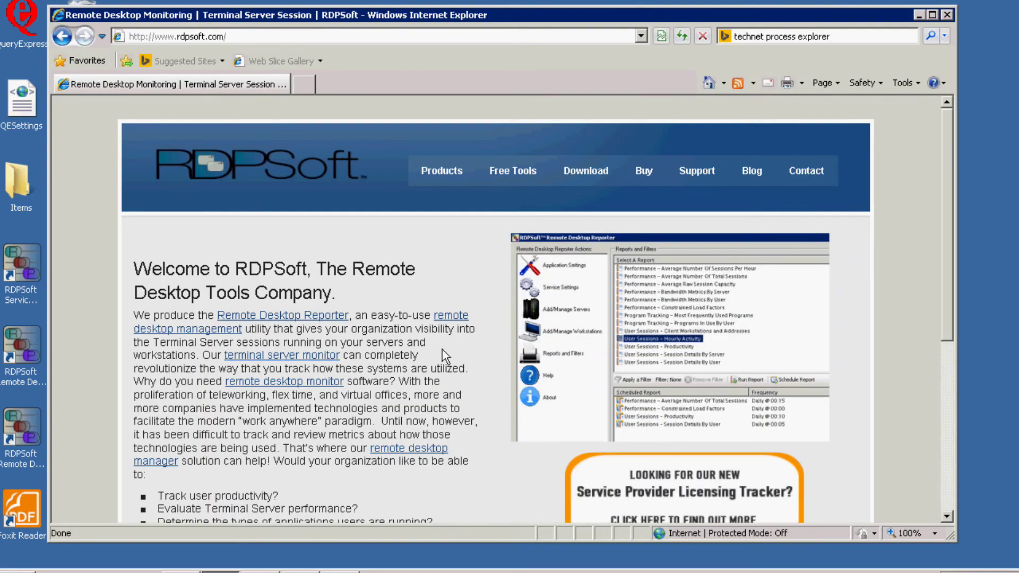